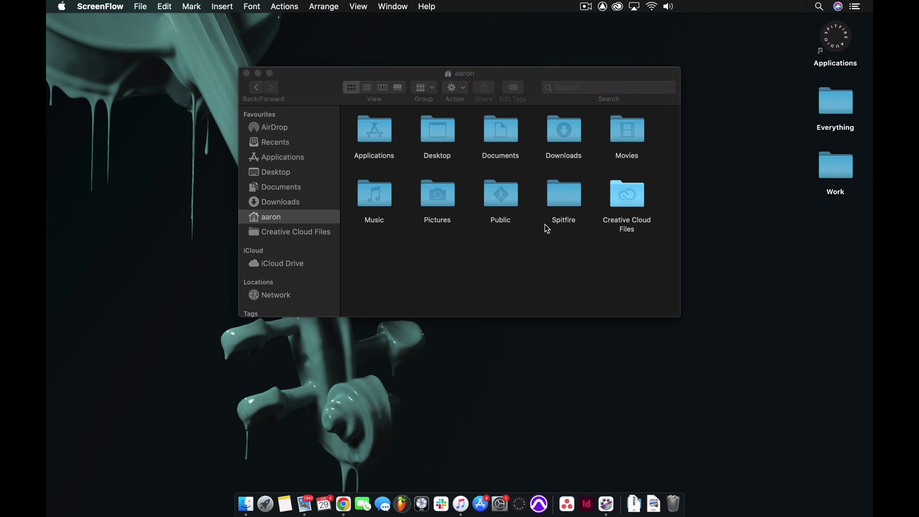
Show the home Spitfire folder's contents as a list and move the "Spitfire Audio - Aperture - The Stack" folder to the Bin.
double_click(563, 196)
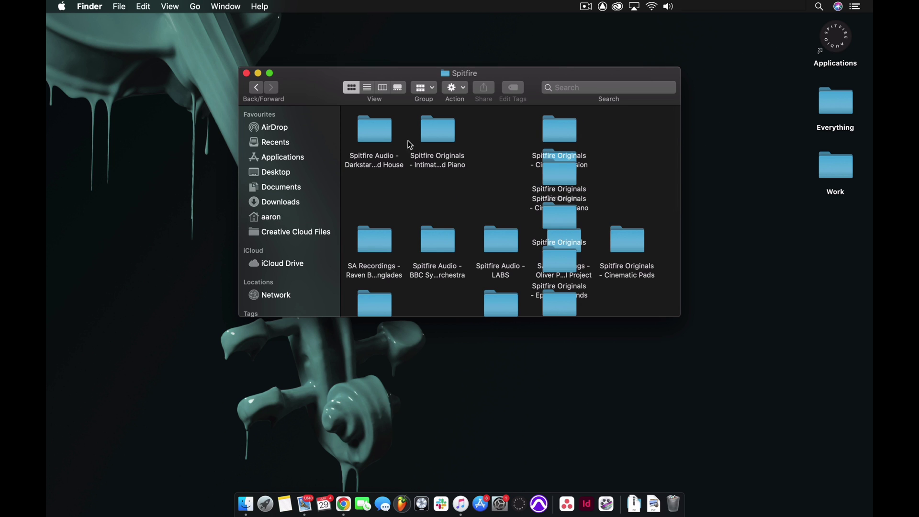
click(367, 88)
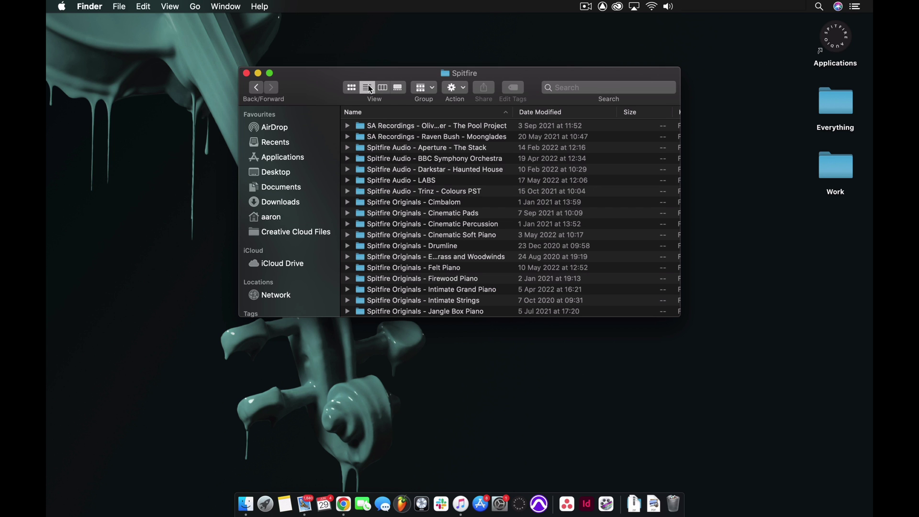
click(383, 148)
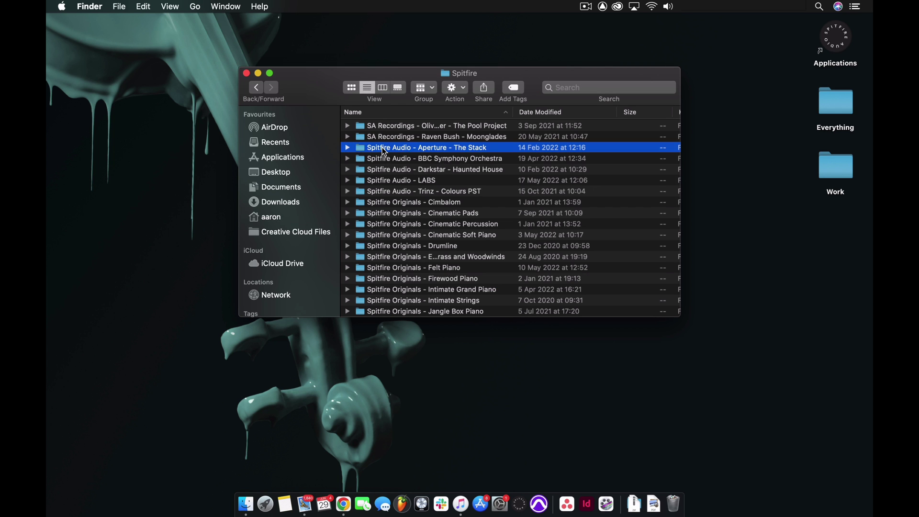
click(347, 147)
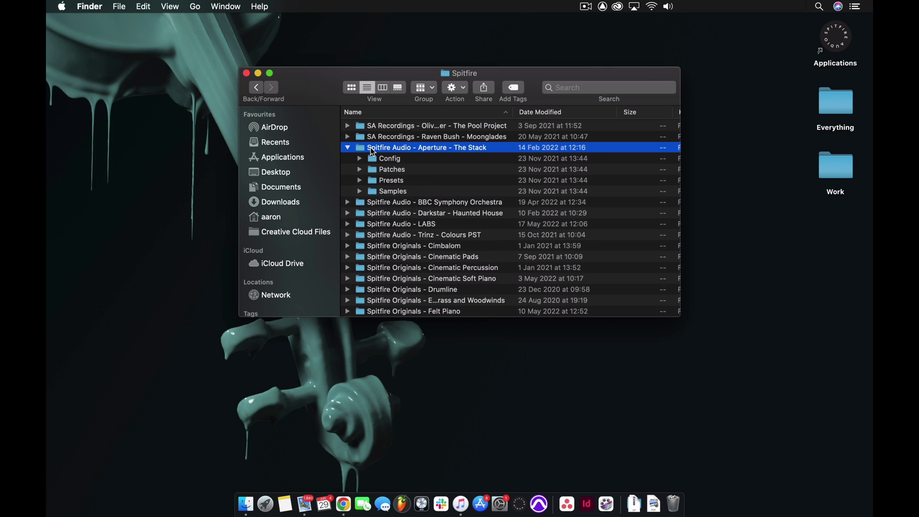
right_click(372, 149)
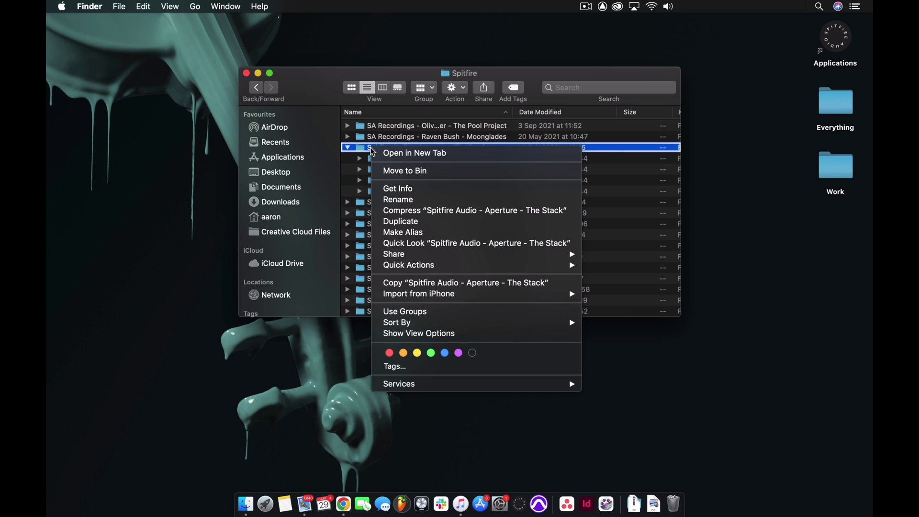
click(396, 172)
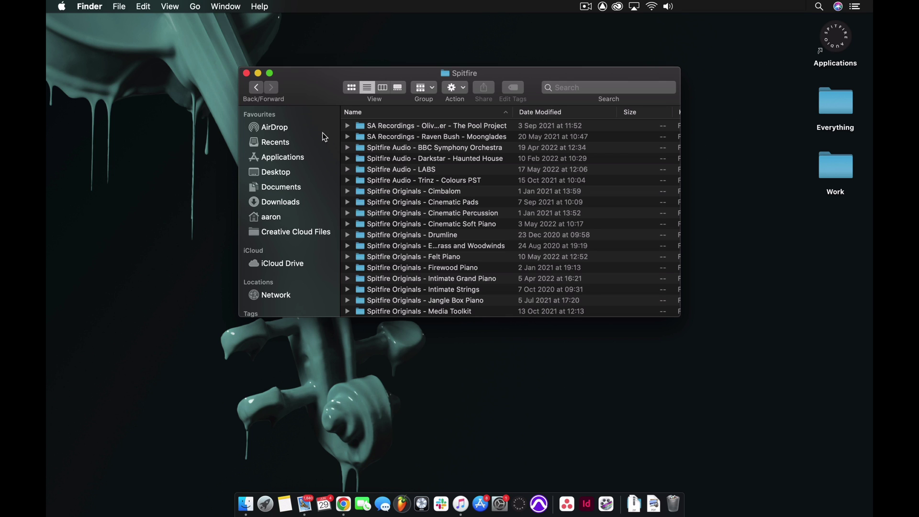
Go to the folder /Library/Audio/Plug-ins/.
click(195, 6)
click(225, 218)
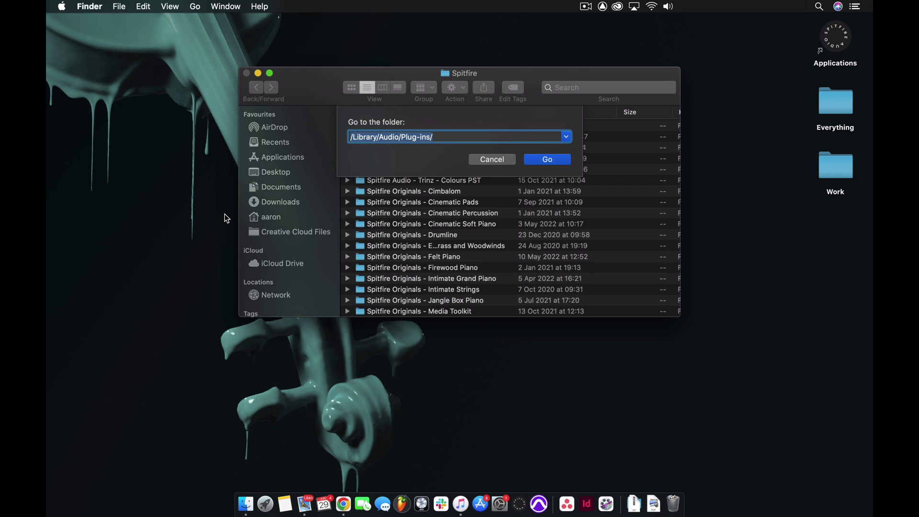
click(546, 161)
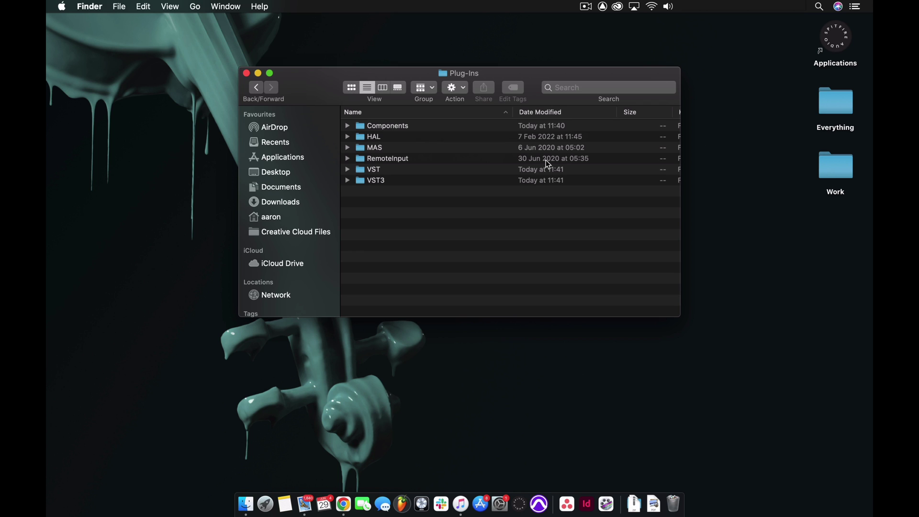
Move "Aperture - The Stack.component" from the Components folder to the Bin.
click(365, 129)
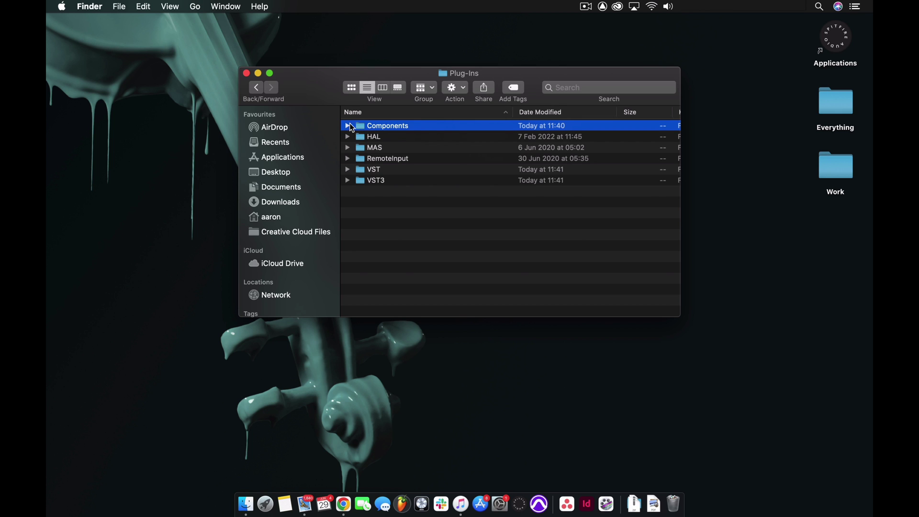
double_click(364, 129)
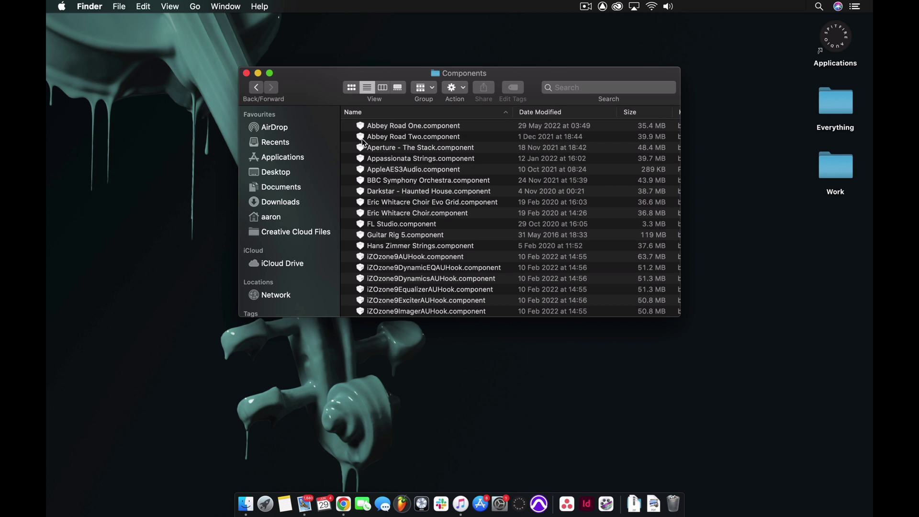
click(366, 146)
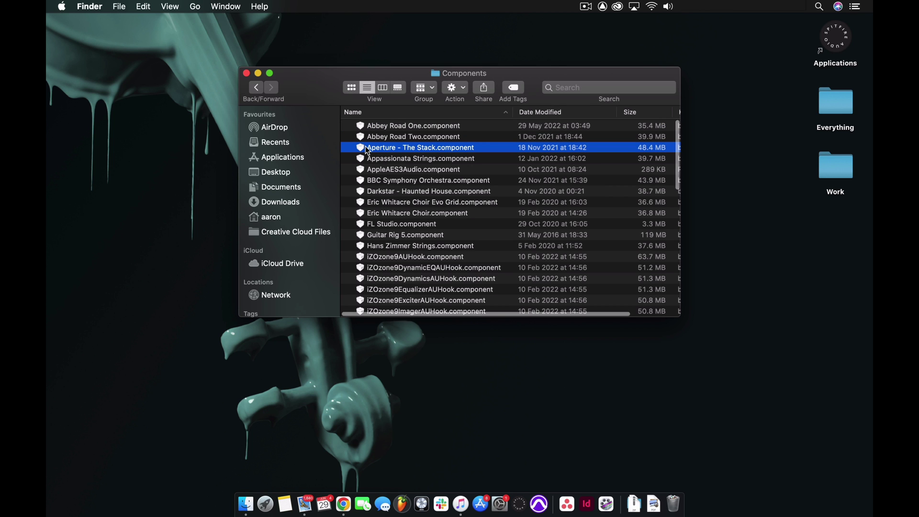
right_click(367, 150)
click(389, 192)
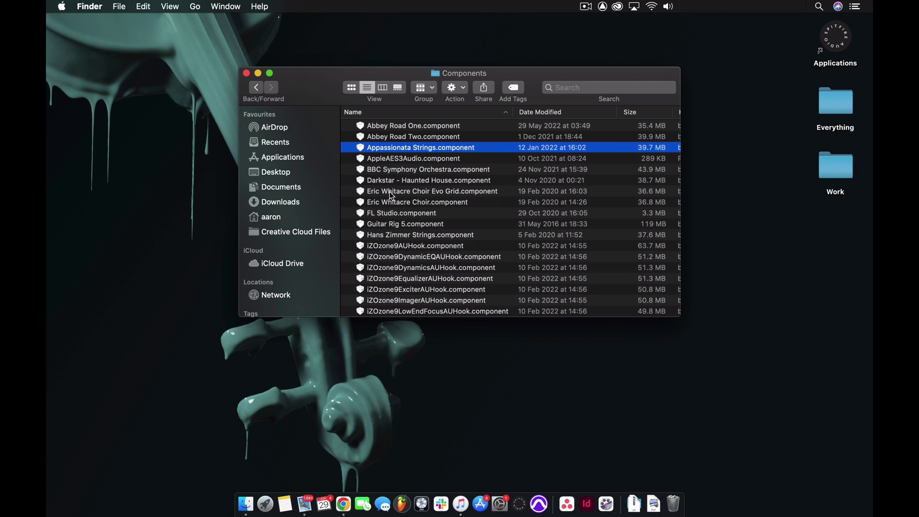
Return to Plug-Ins and move "Aperture - The Stack.vst" from the VST folder to the Bin.
click(256, 87)
double_click(370, 170)
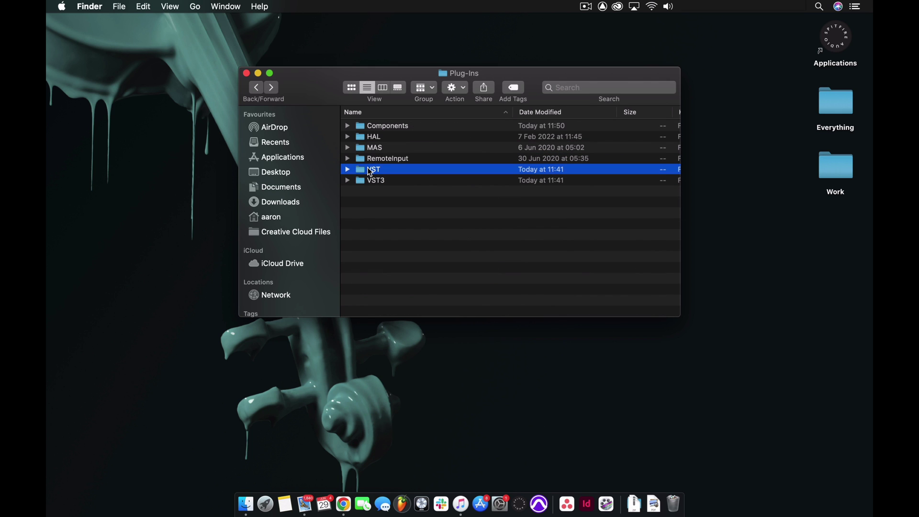
click(375, 152)
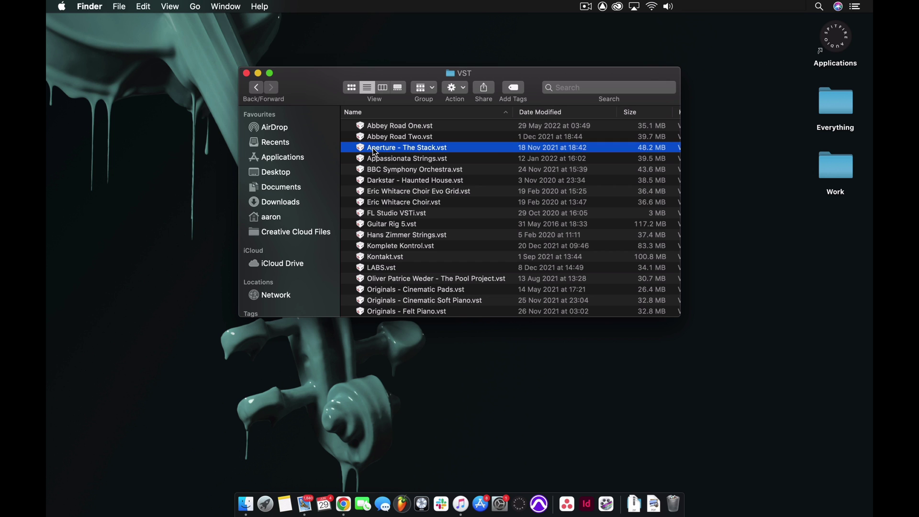
right_click(375, 152)
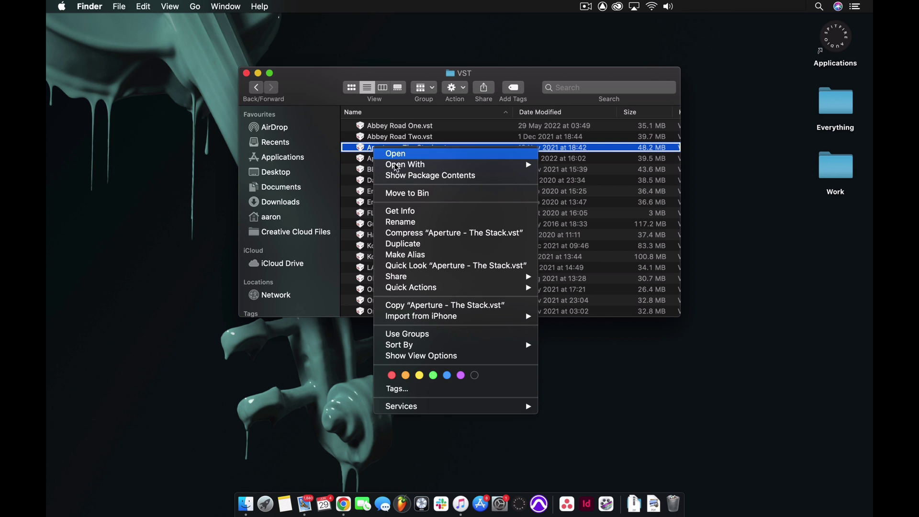
click(406, 193)
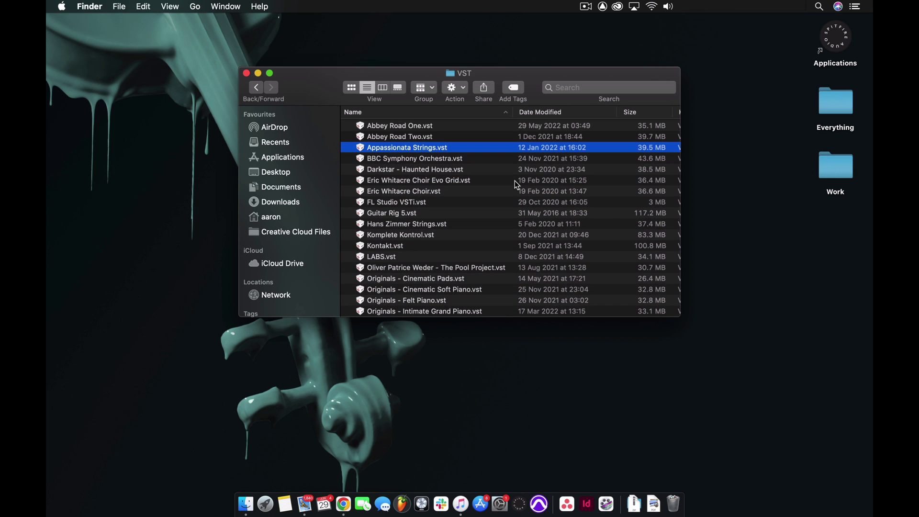
Move "Aperture - The Stack.vst3" from the VST3 folder to the Bin and return to the Plug-Ins folder.
click(254, 87)
double_click(359, 182)
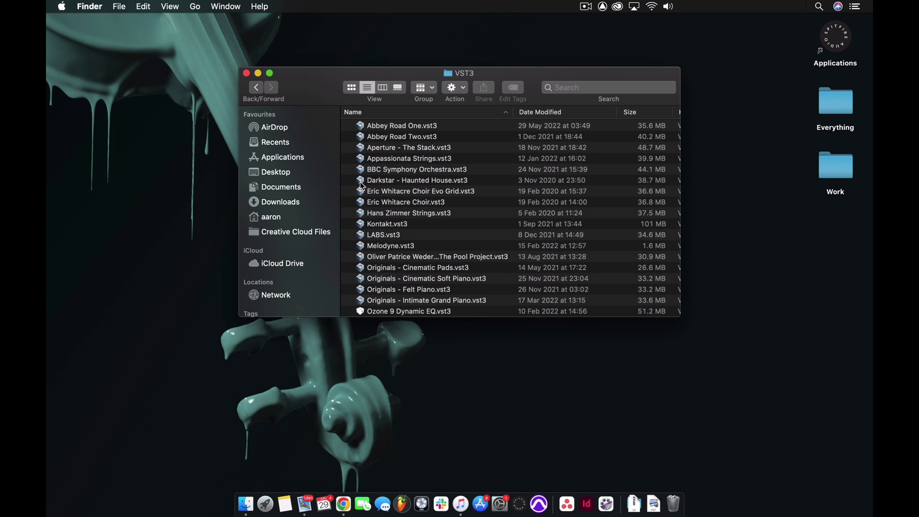
click(385, 147)
right_click(385, 148)
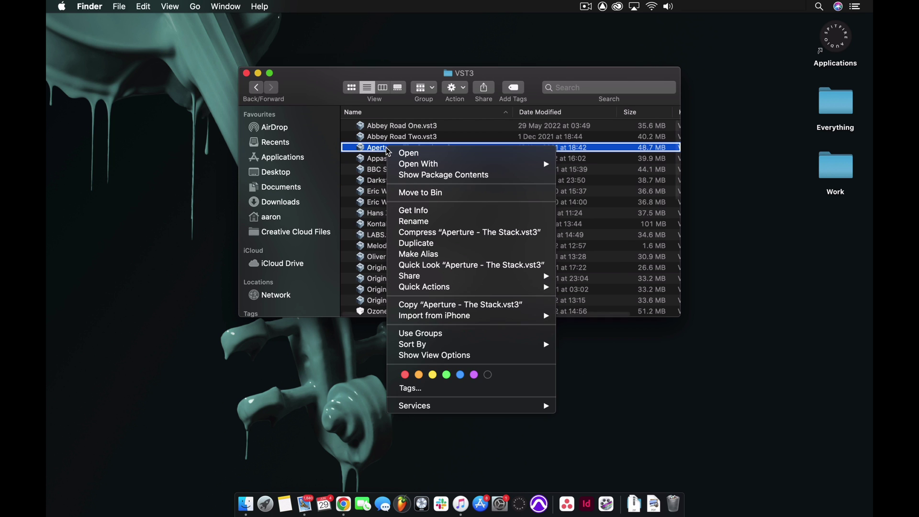
click(406, 196)
click(263, 89)
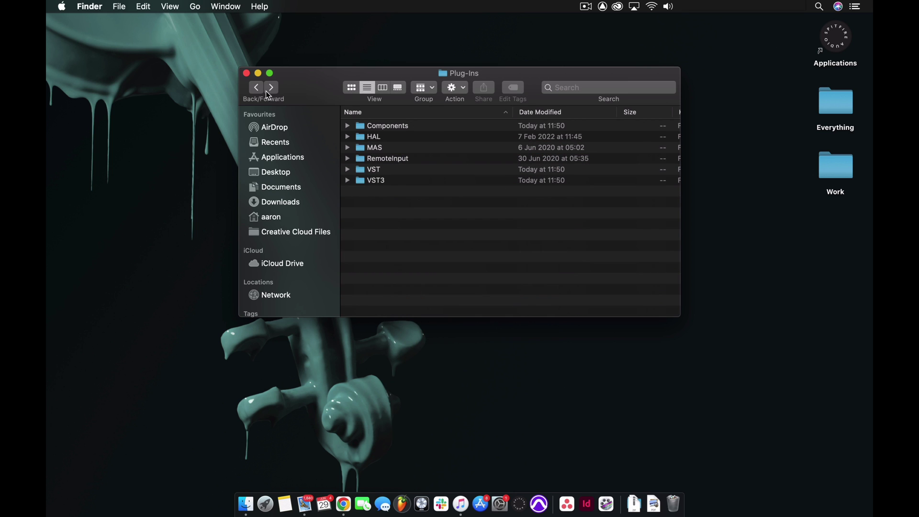
Go to the folder /Library/Application Support/Avid/Audio/.
click(195, 7)
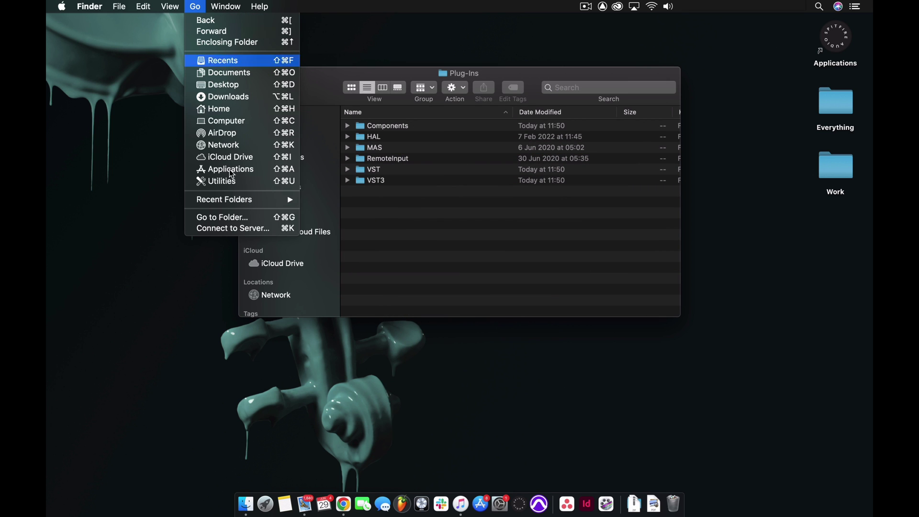
click(237, 215)
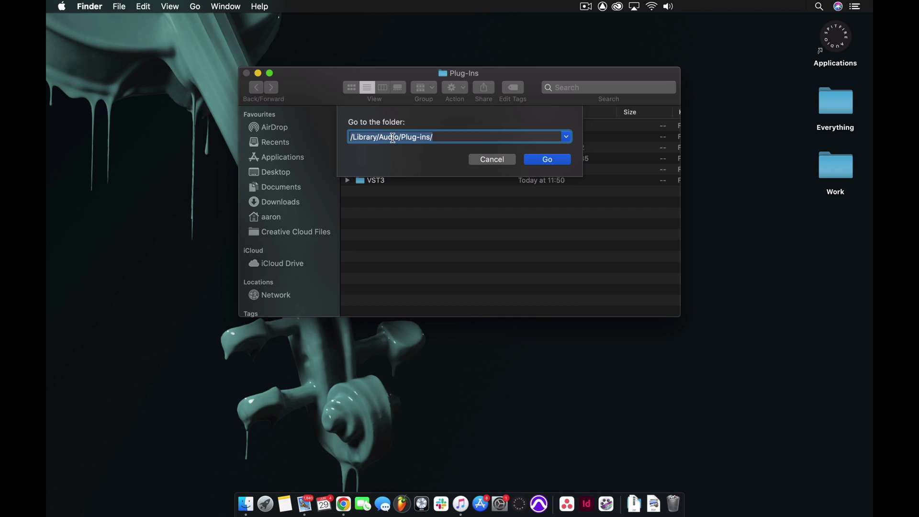
drag(430, 136, 383, 136)
text(Appli)
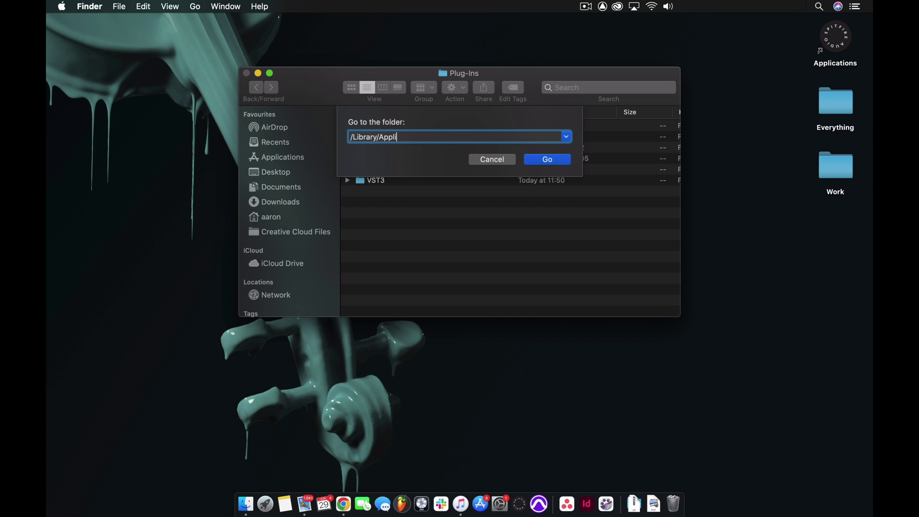
text(cation Support/Avid/Audio/)
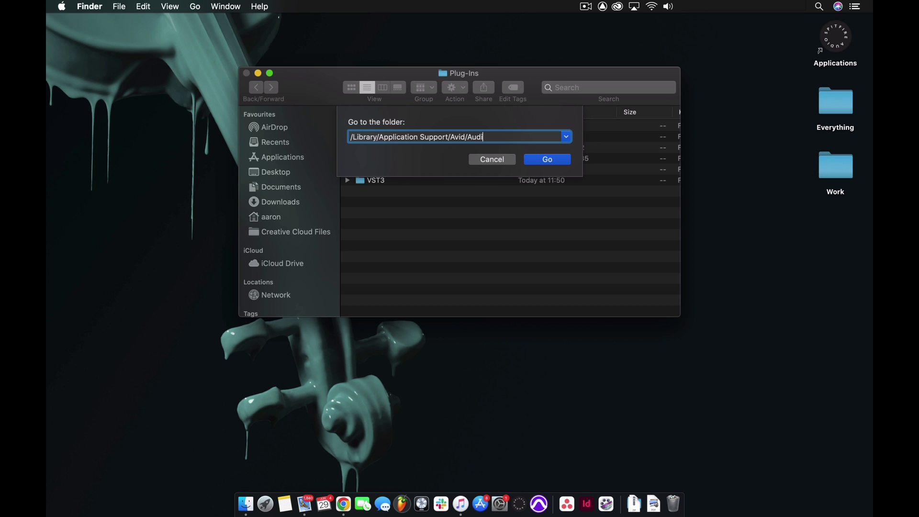
key(Return)
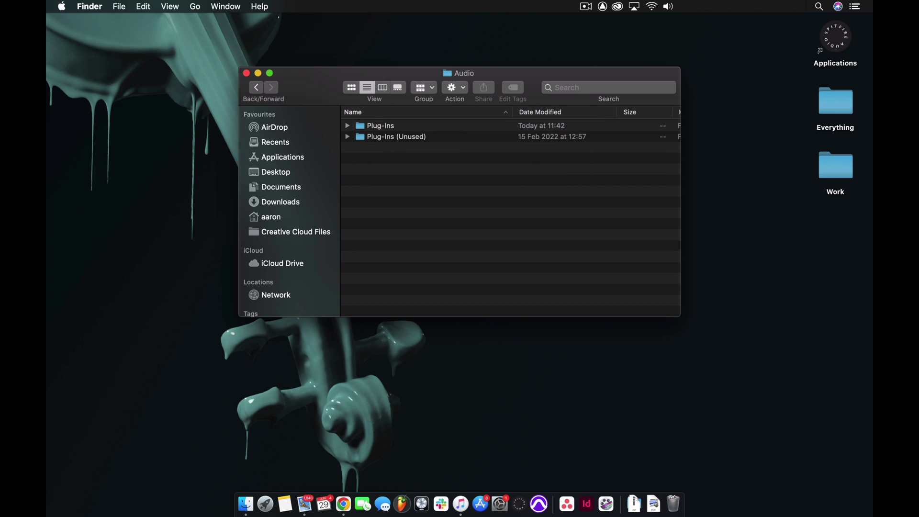
Expand the Plug-Ins folder and move "Aperture - The Stack.aaxplugin" to the Bin.
click(346, 126)
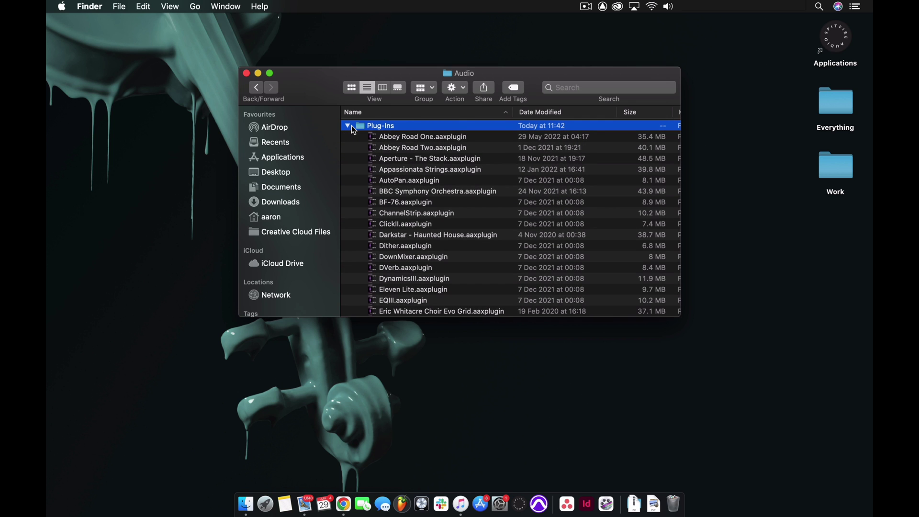
click(387, 160)
right_click(387, 160)
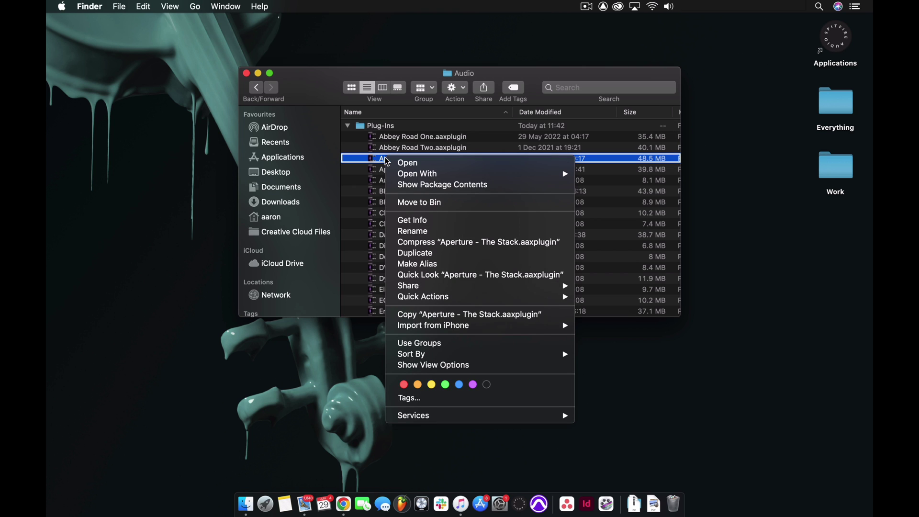
click(434, 202)
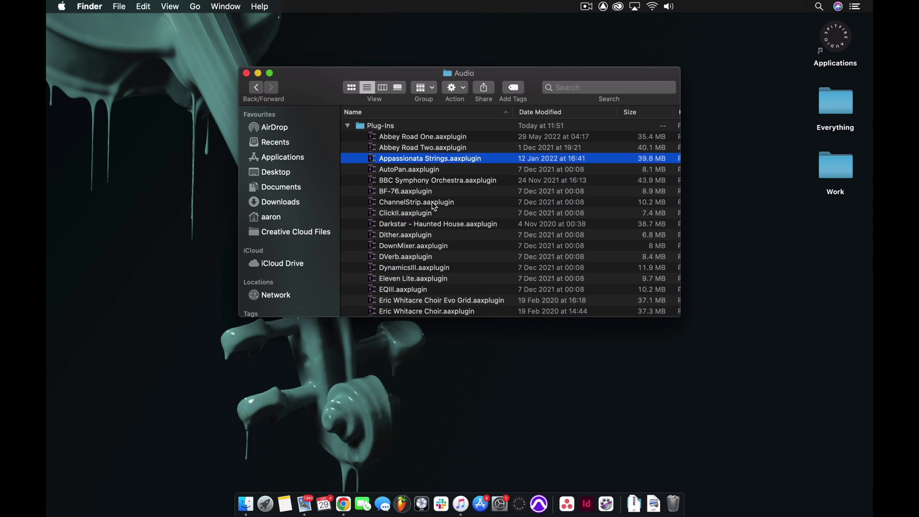
Open Music > Spitfire Audio > Settings from the home folder and show its contents as a list.
key(super+shift+h)
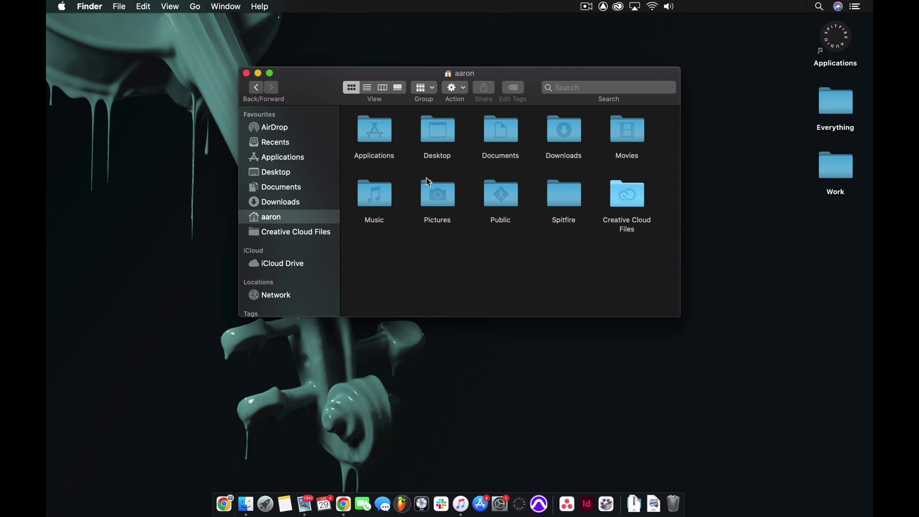
double_click(378, 193)
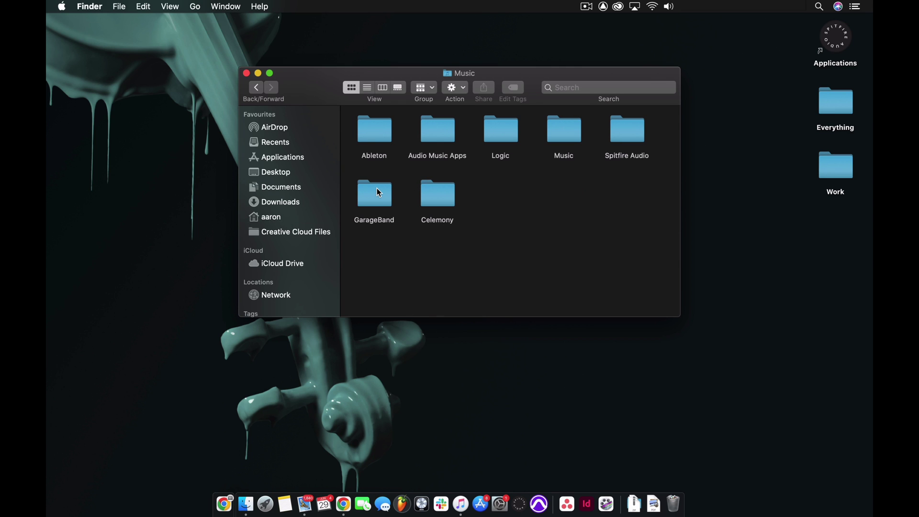
double_click(619, 127)
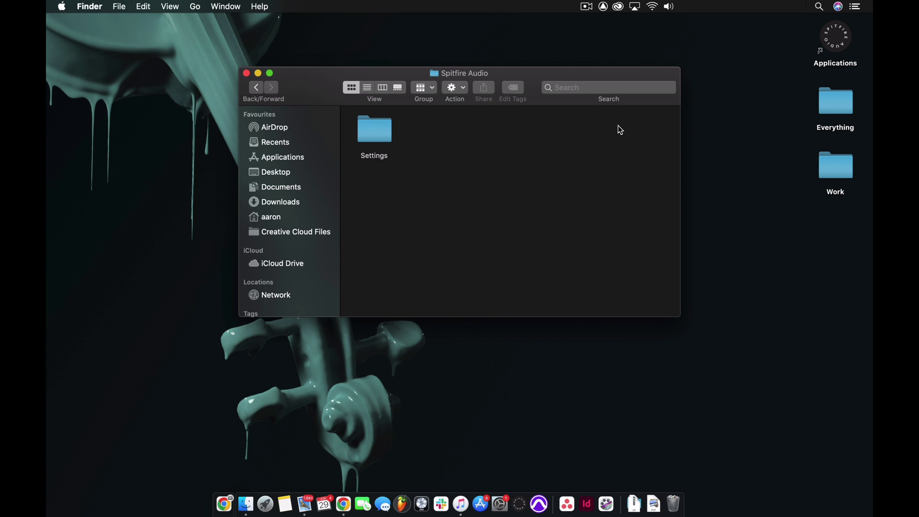
double_click(379, 131)
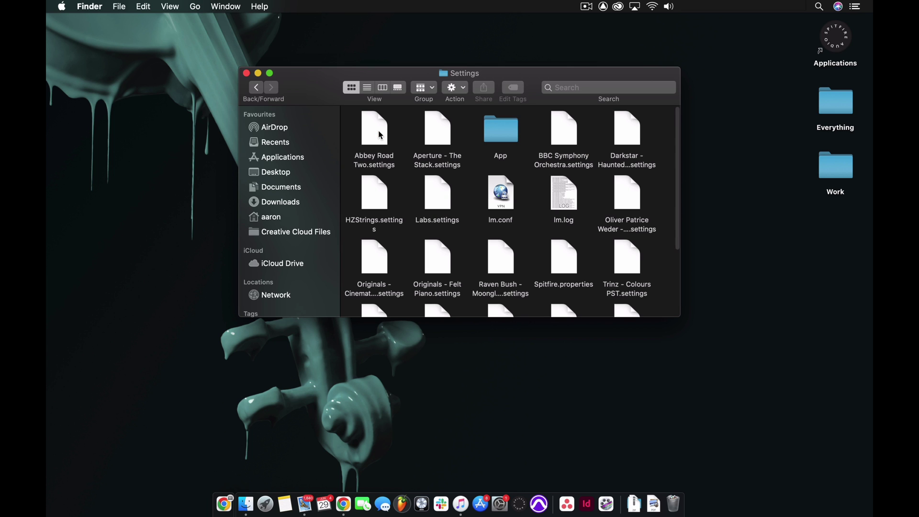
click(368, 88)
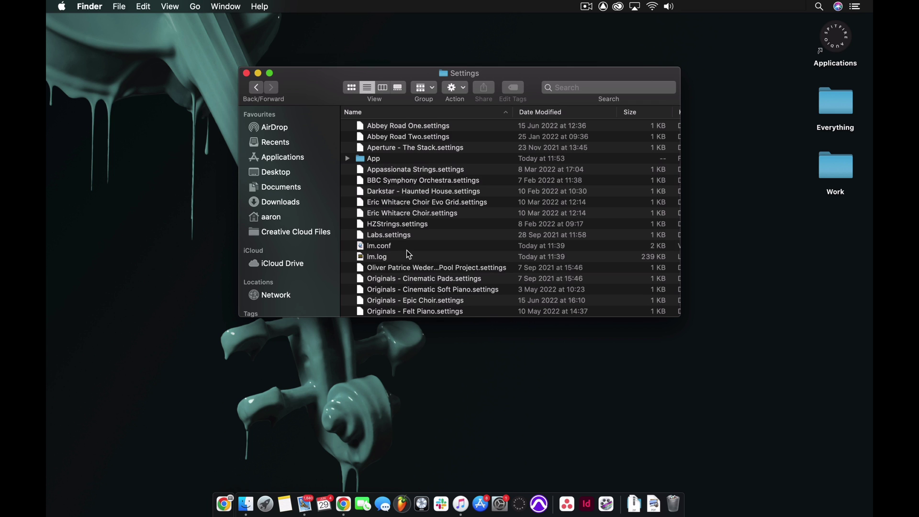
Move the "Spitfire.properties" file from the Settings folder to the Bin.
scroll(394, 256, down, 3)
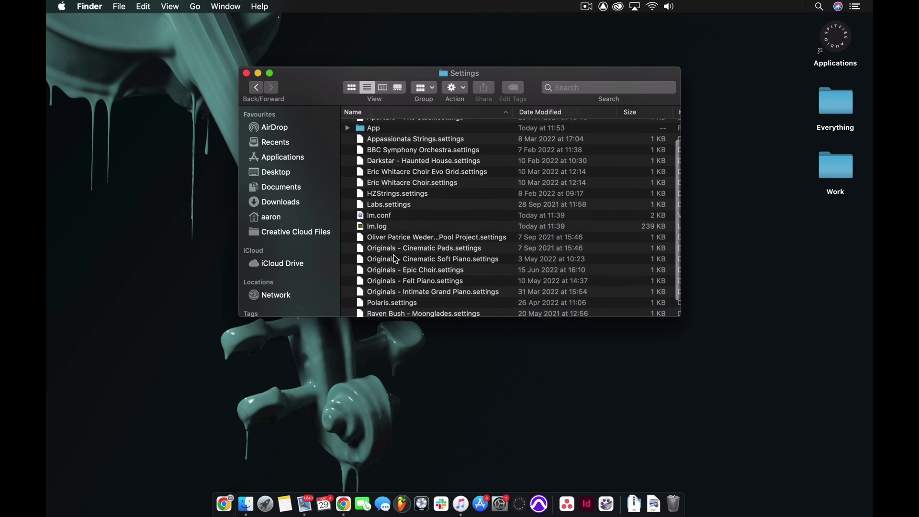
click(385, 301)
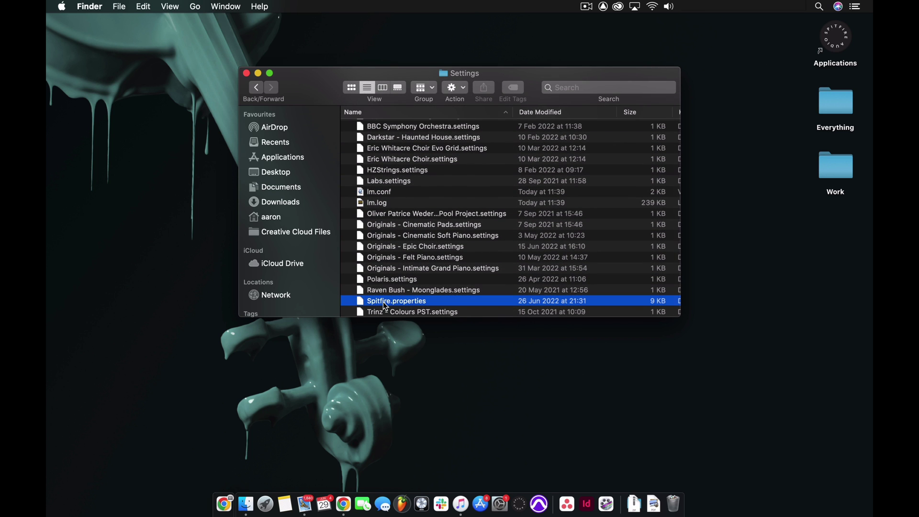
right_click(385, 303)
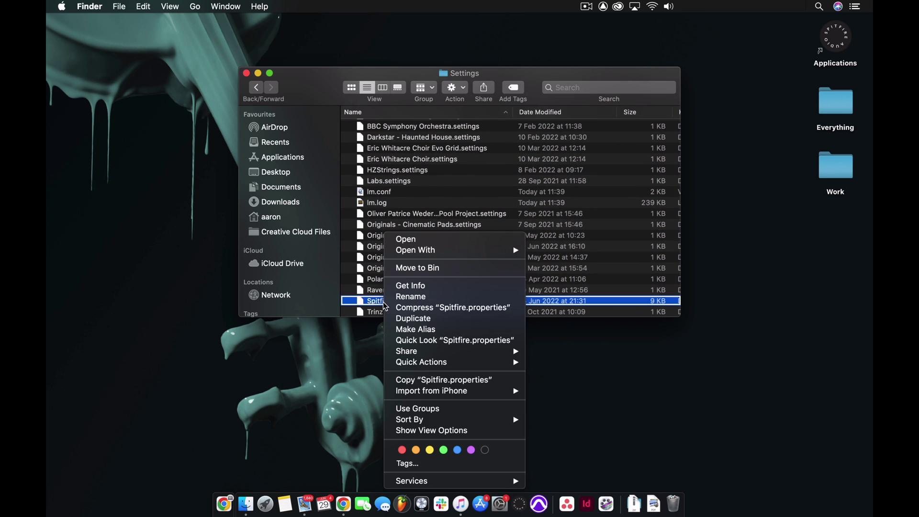
click(409, 269)
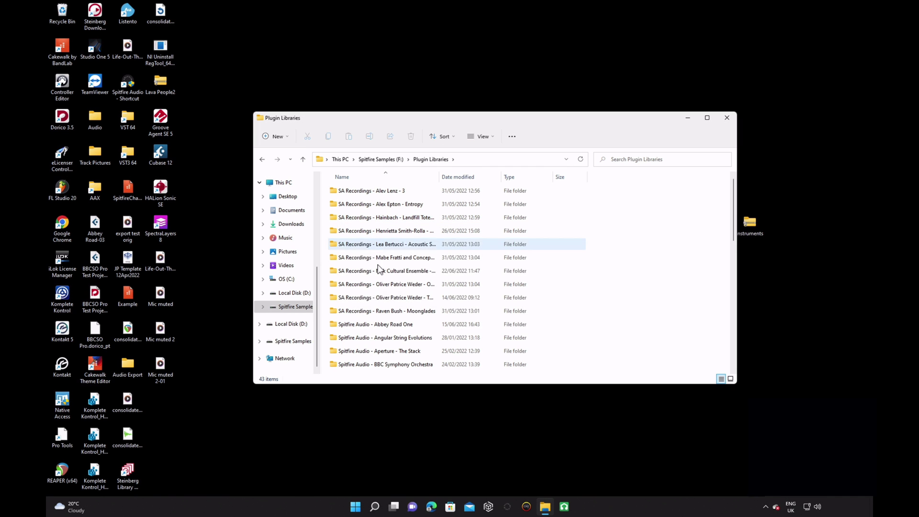
Delete the "Spitfire Audio - Aperture - The Stack" folder from Plugin Libraries on the Windows PC and minimise the window.
click(408, 350)
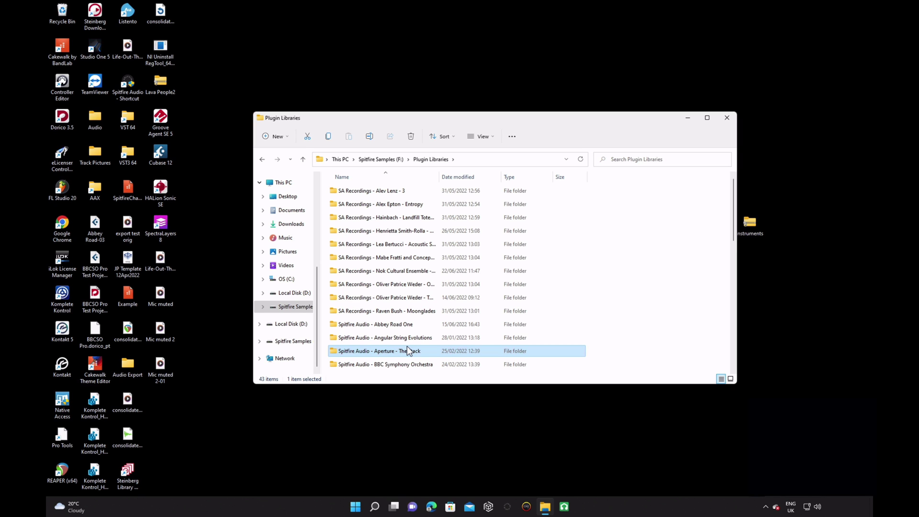
right_click(407, 351)
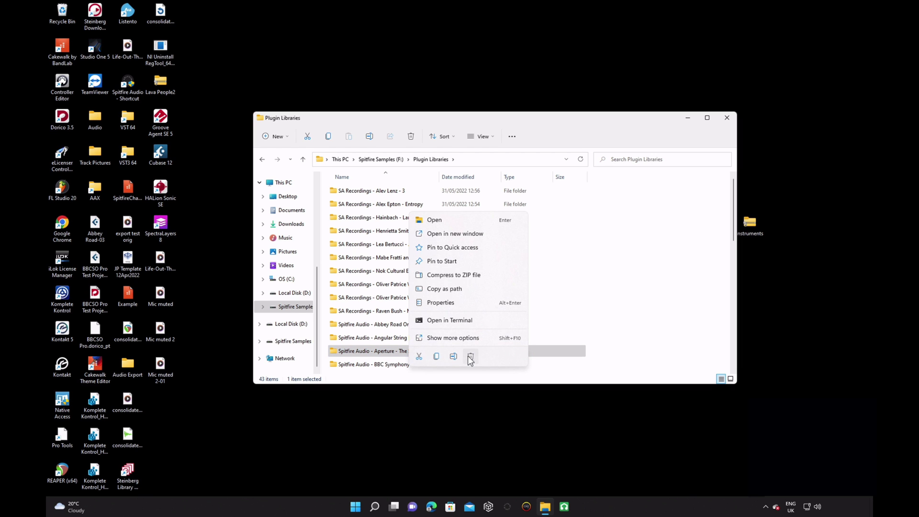
click(470, 356)
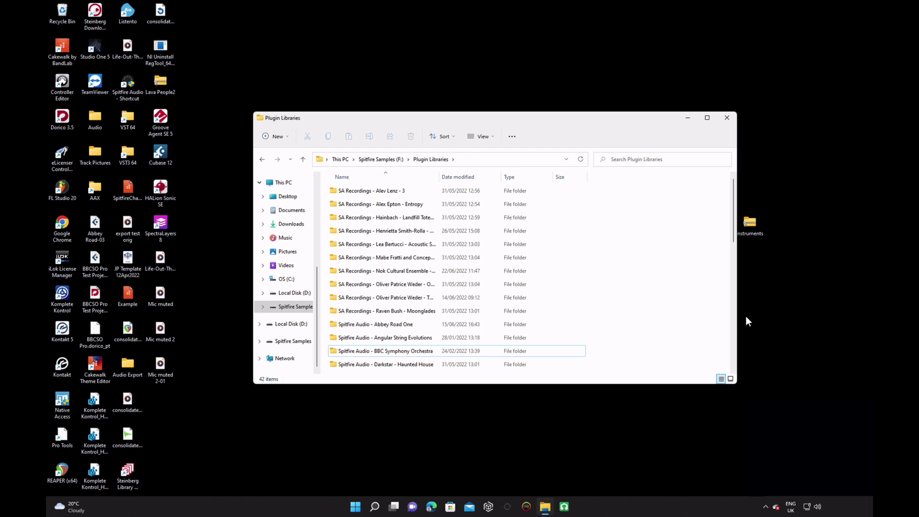
click(688, 117)
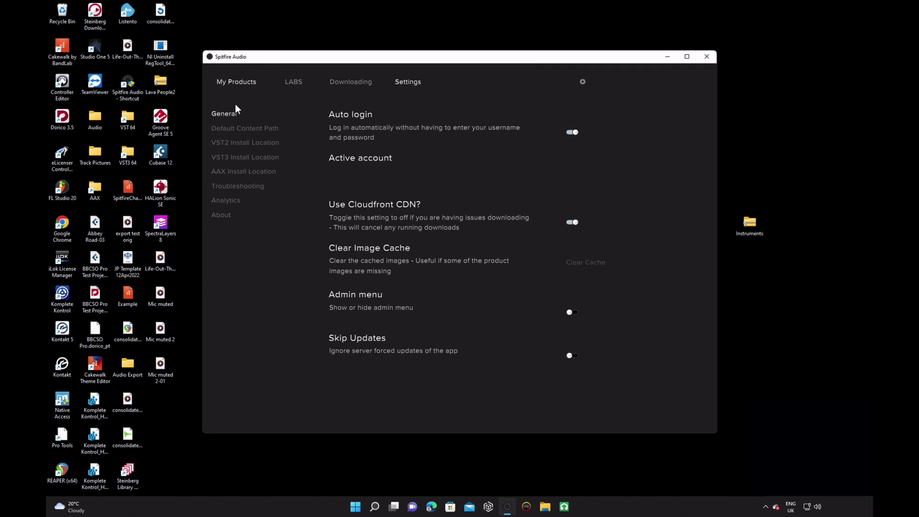
Check the VST2, VST3 and AAX install locations in the Spitfire Audio app's settings.
click(243, 143)
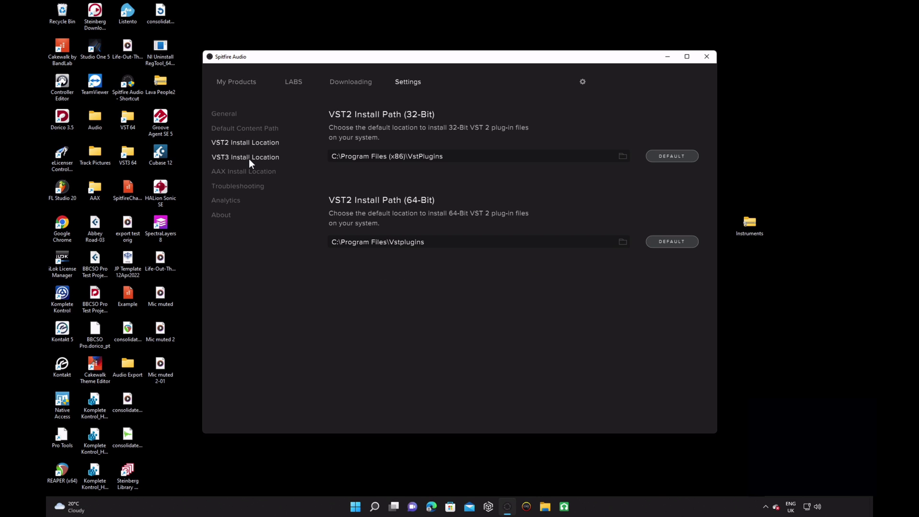
click(249, 159)
click(246, 171)
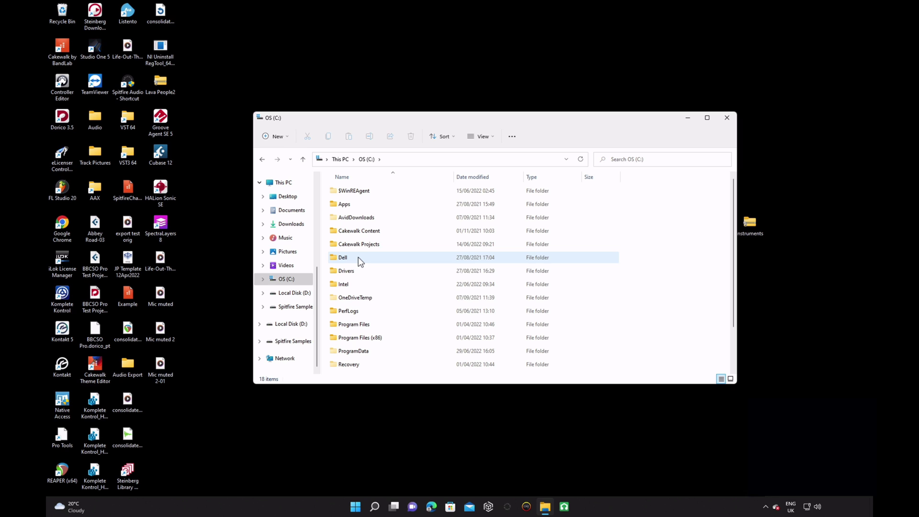
Open Program Files > Common Files > VST3 on the C: drive and delete the "Aperture - The Stack" VST3 plug-in file.
double_click(381, 324)
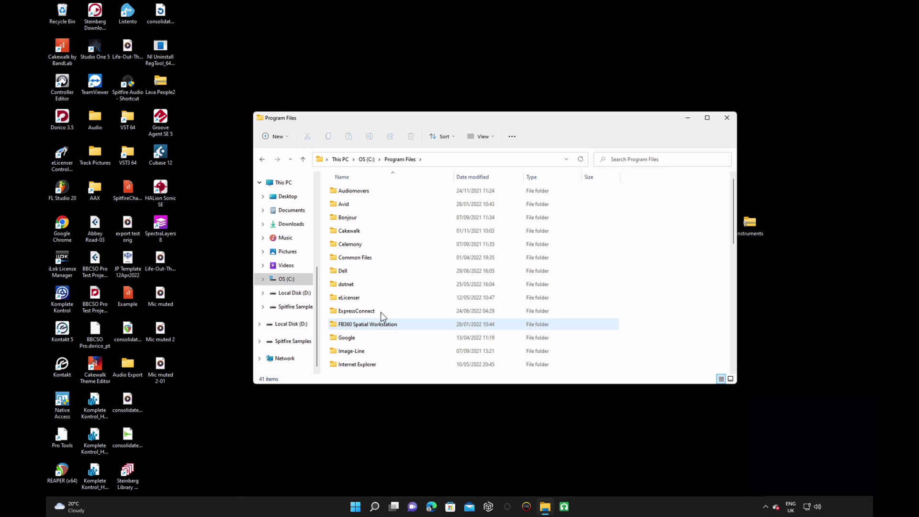
double_click(366, 258)
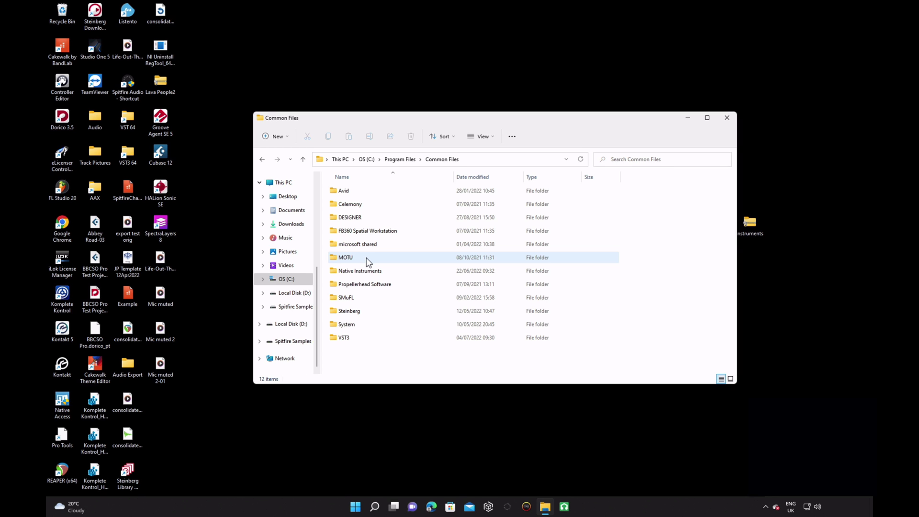
double_click(357, 337)
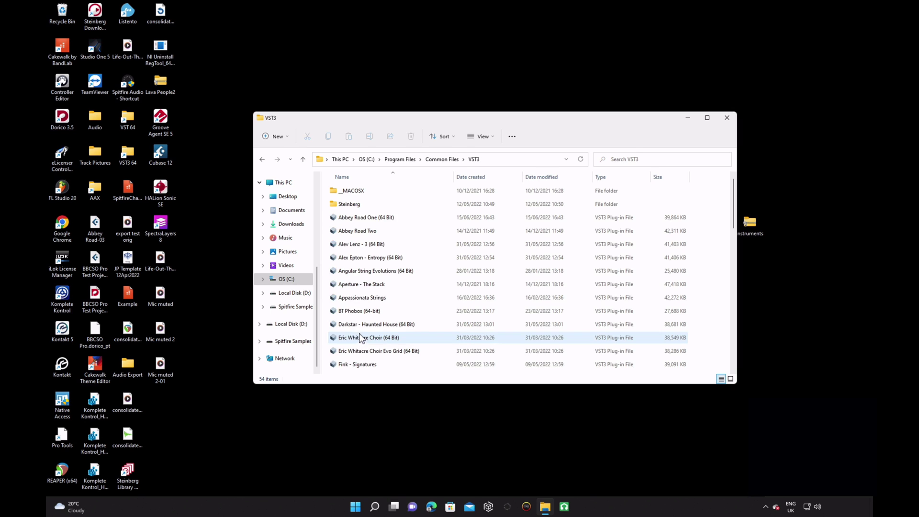
click(367, 284)
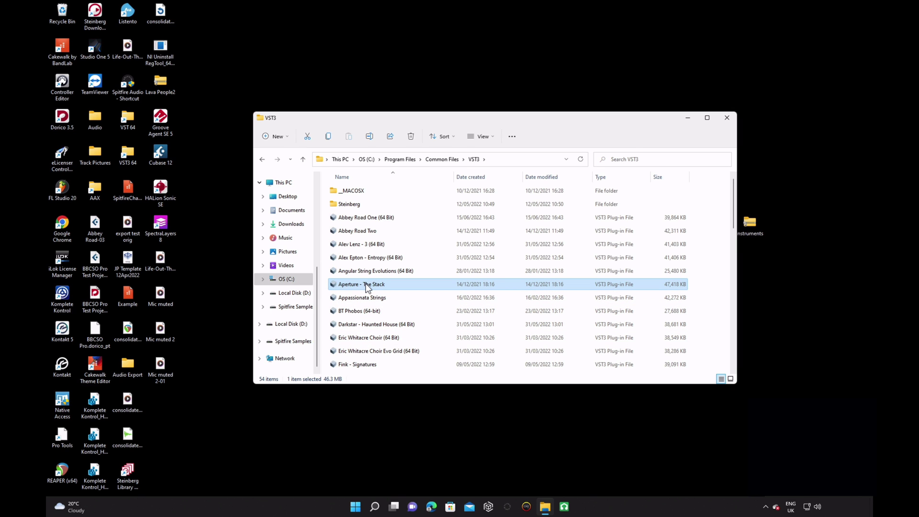
right_click(367, 285)
click(445, 294)
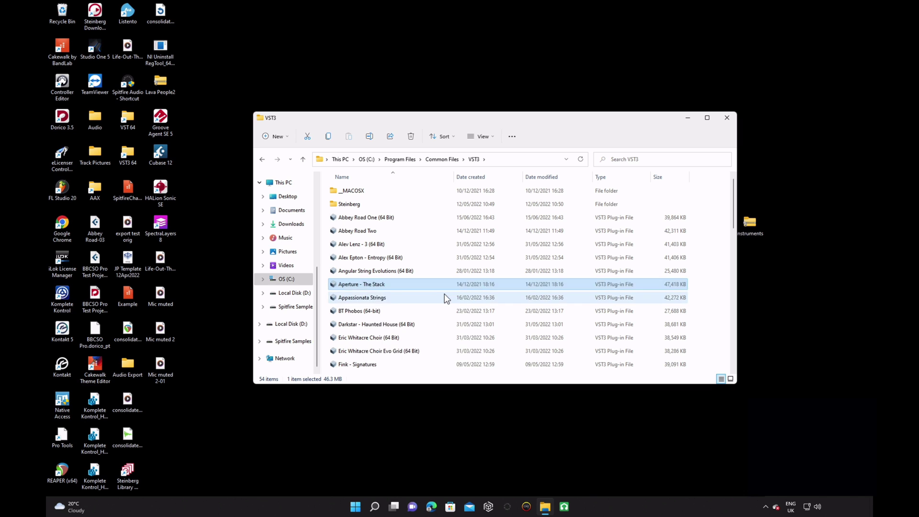
Delete "Aperture - The Stack.dll" from the Vstplugins folder in Program Files and minimise the window.
click(400, 159)
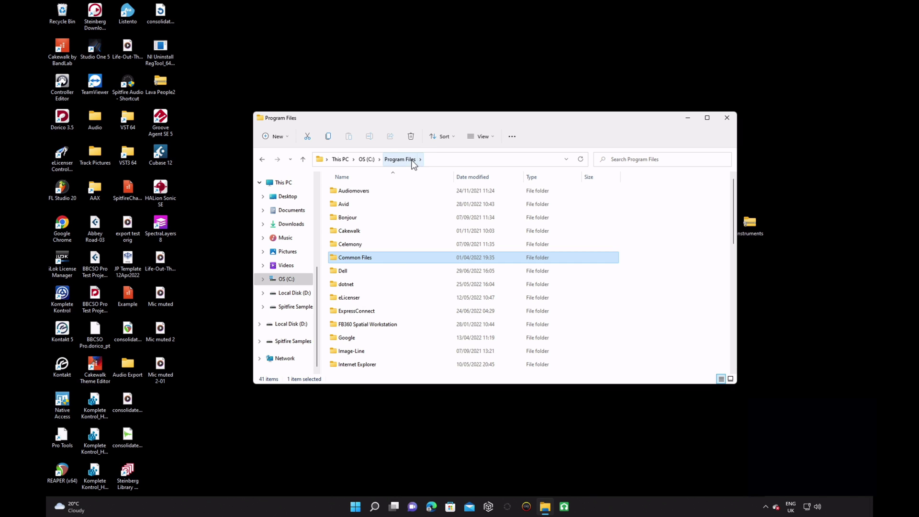
scroll(392, 295, down, 9)
double_click(373, 248)
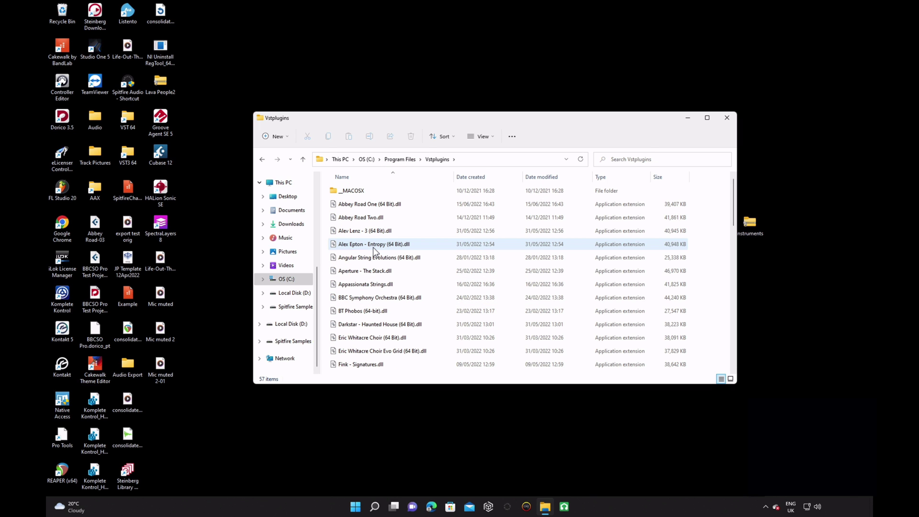
click(375, 271)
right_click(375, 271)
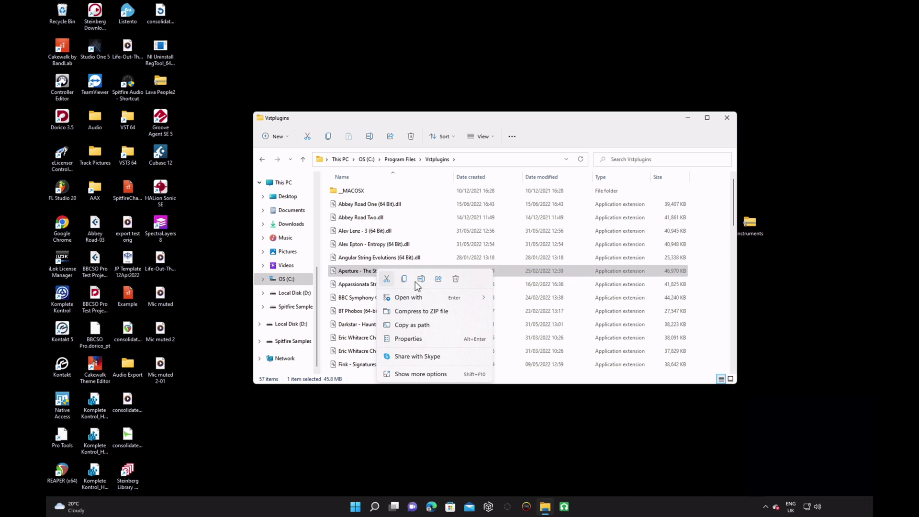
click(458, 277)
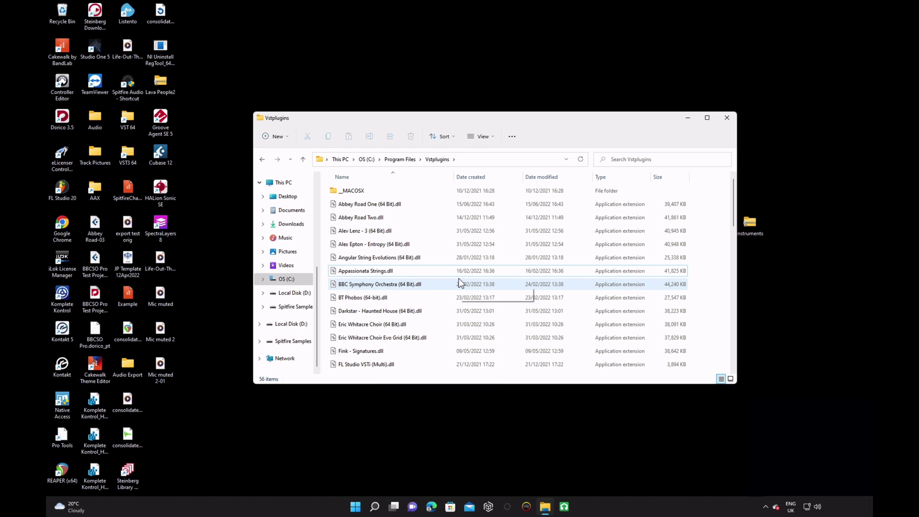
click(545, 506)
Search Windows for %Appdata%, open the folder found and go to Spitfire Audio > Settings.
click(374, 506)
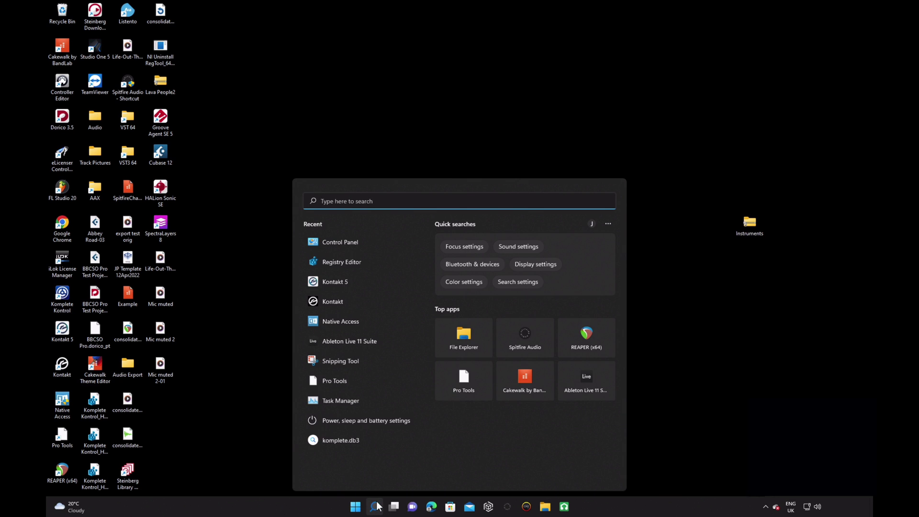
text(%)
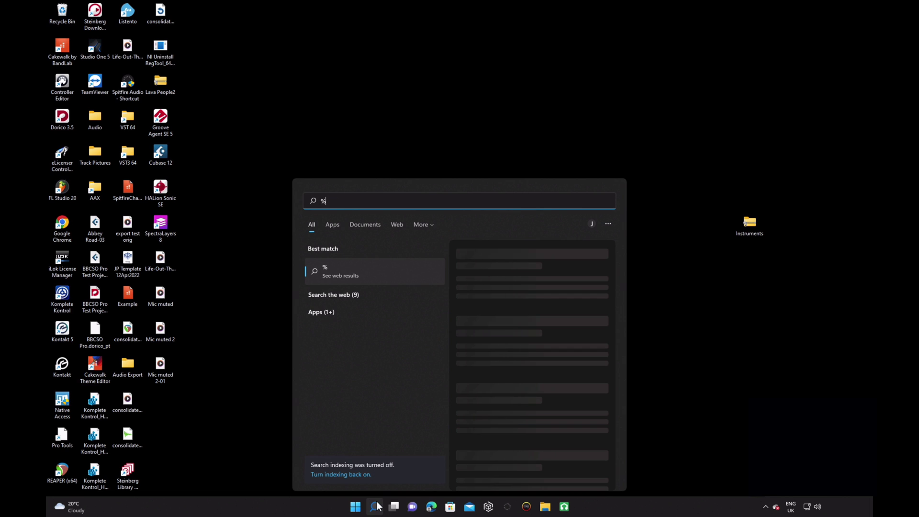
text(Appdata%)
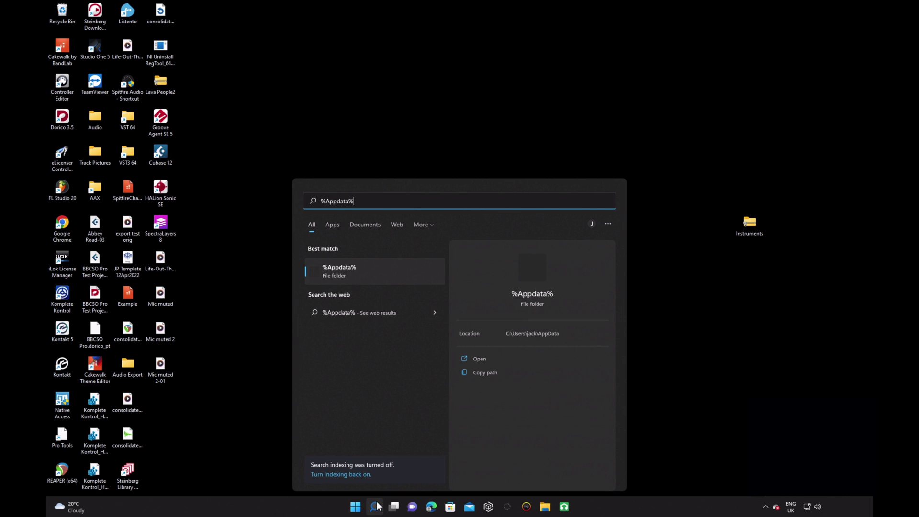
click(379, 266)
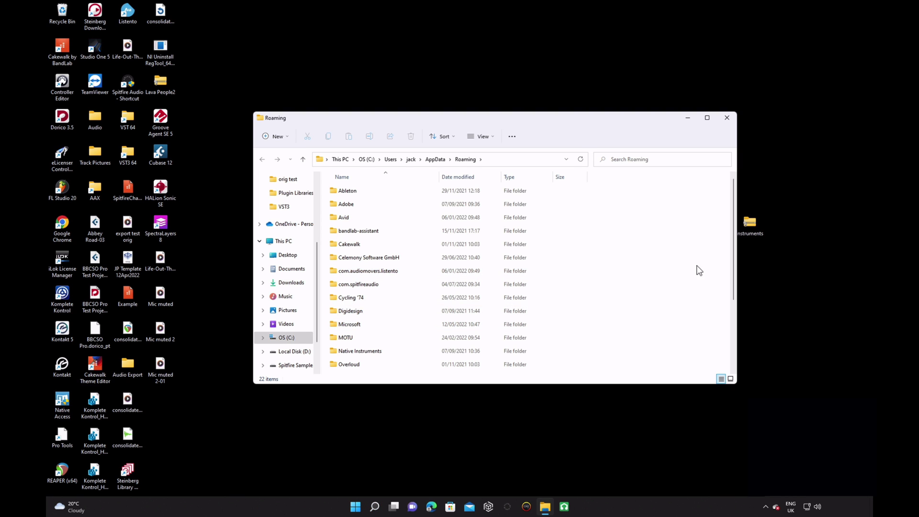
scroll(720, 293, down, 3)
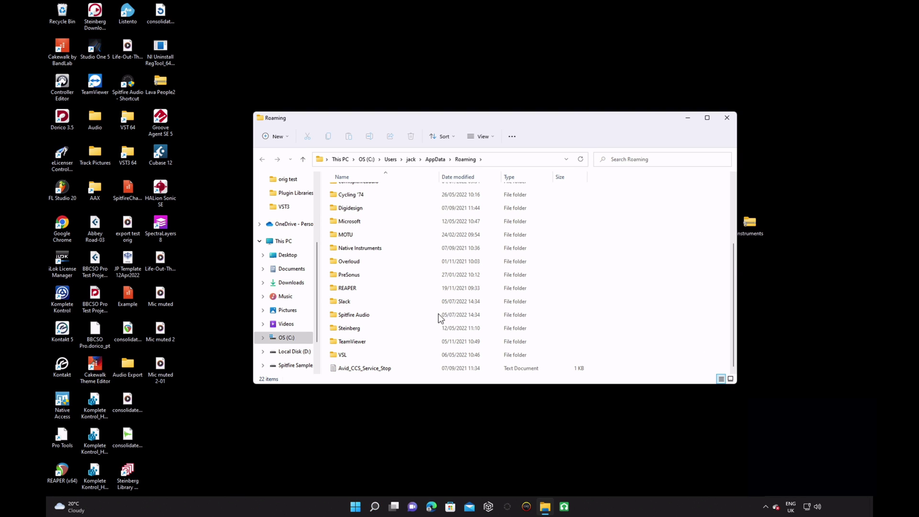
double_click(381, 316)
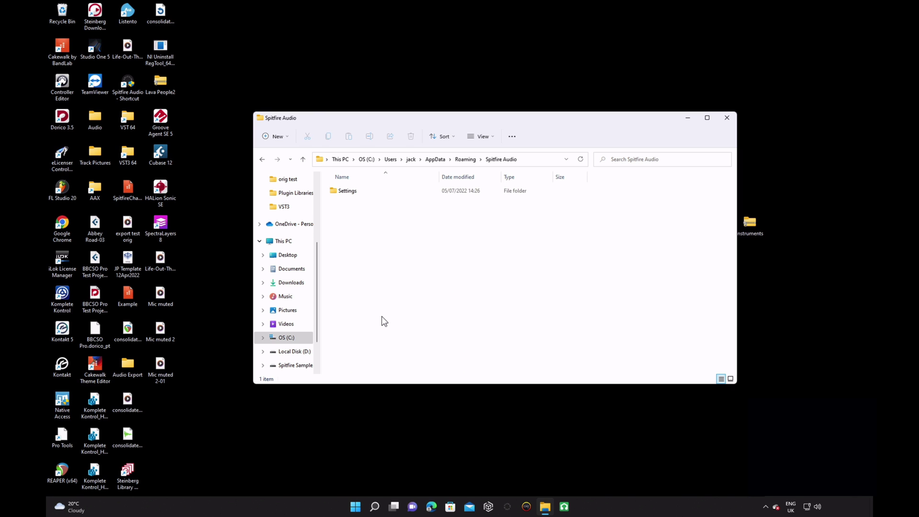
double_click(422, 190)
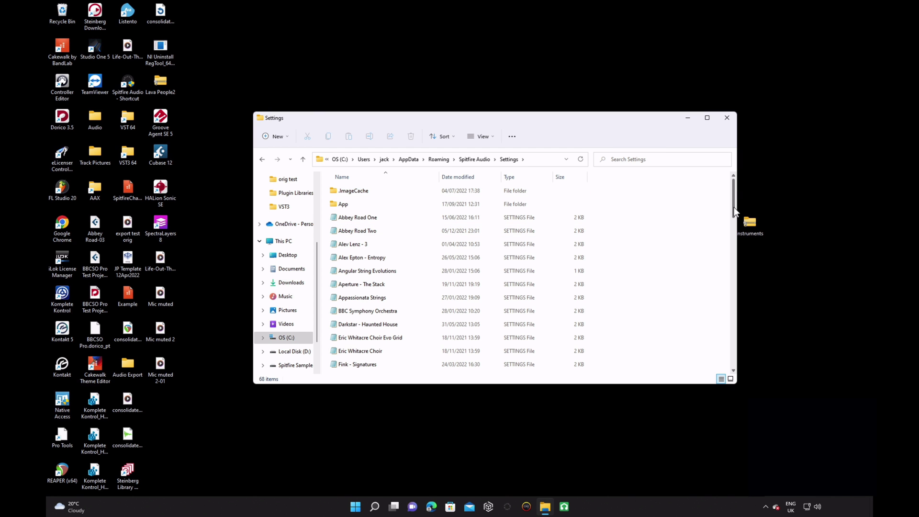
Delete the "Spitfire" PROPERTIES file from the Settings folder.
drag(733, 207, 717, 353)
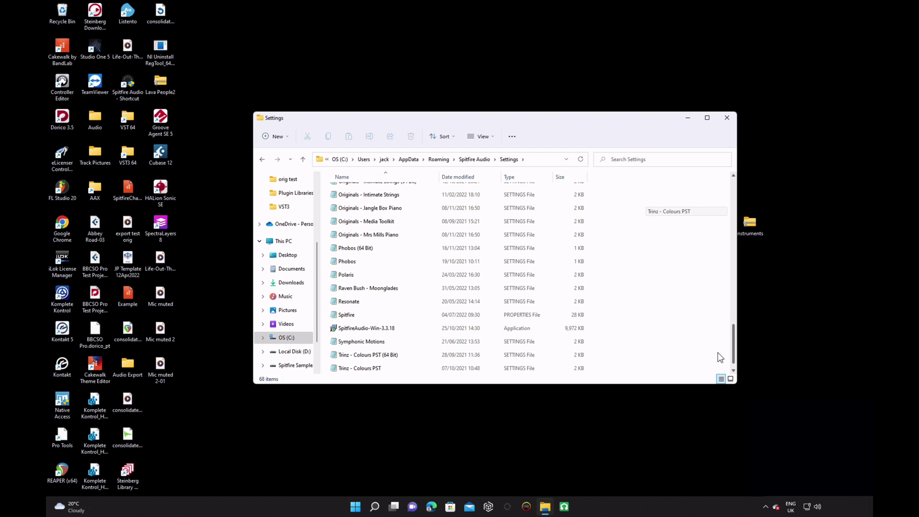
click(525, 315)
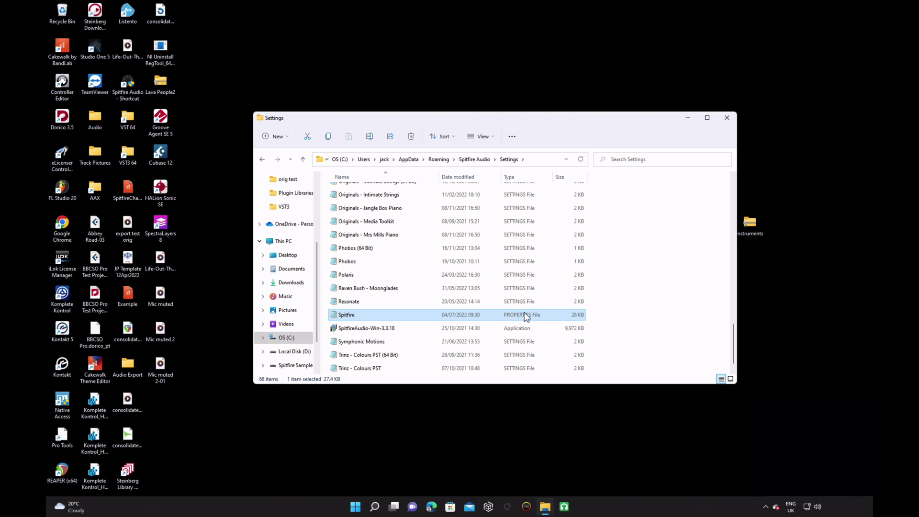
right_click(525, 315)
click(605, 323)
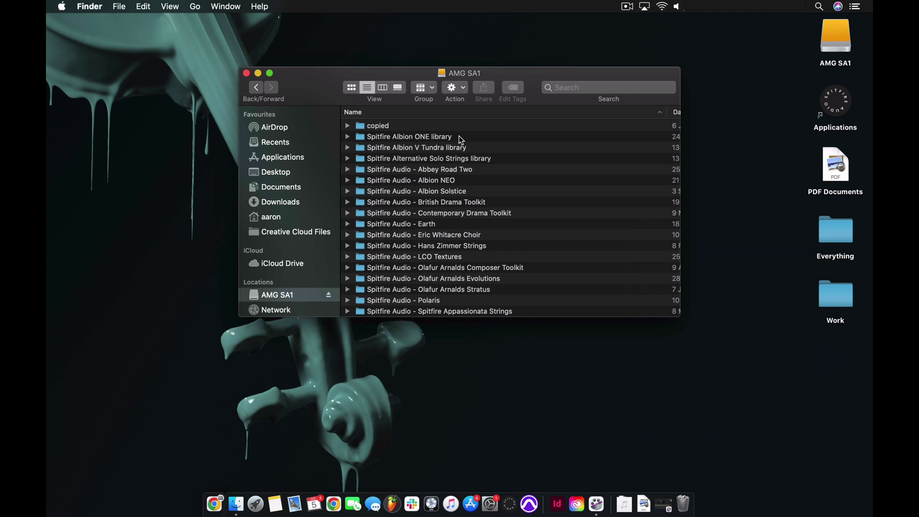
On the Mac, move the "Spitfire Albion ONE library" folder from the AMG SA1 drive to the Bin.
click(461, 139)
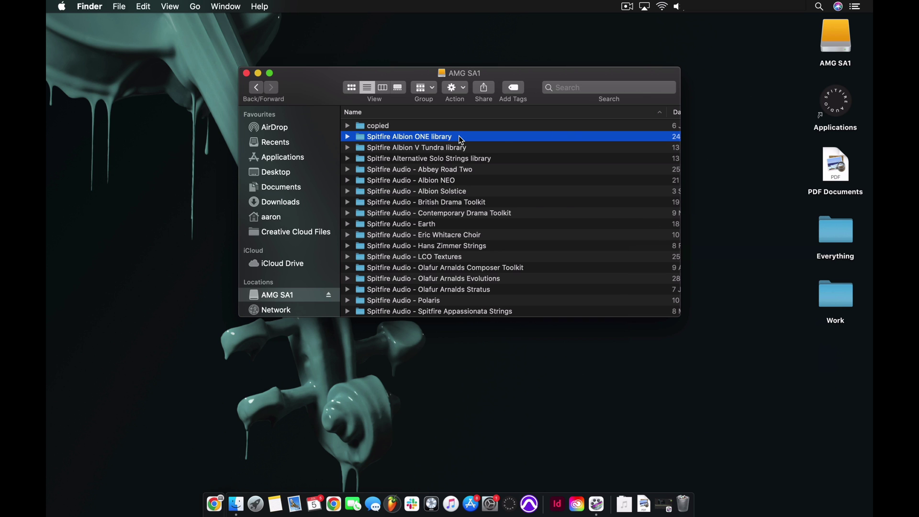
right_click(461, 140)
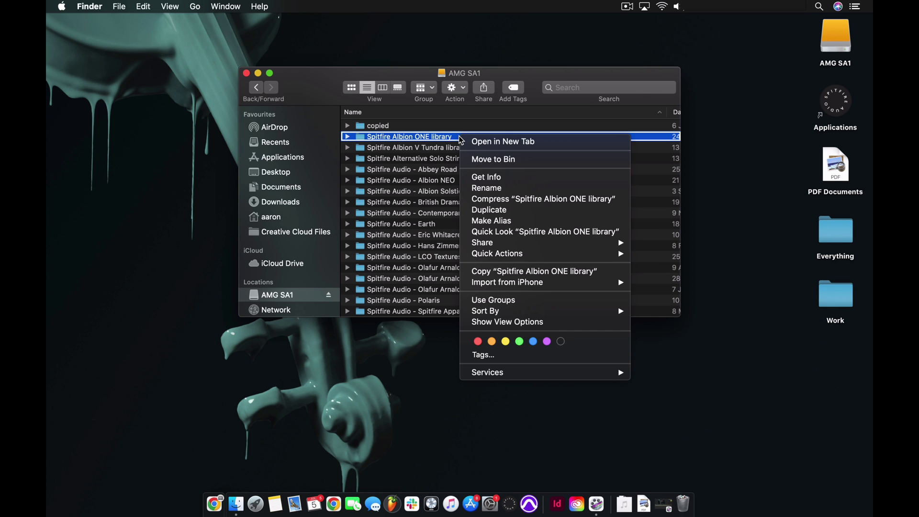
click(478, 159)
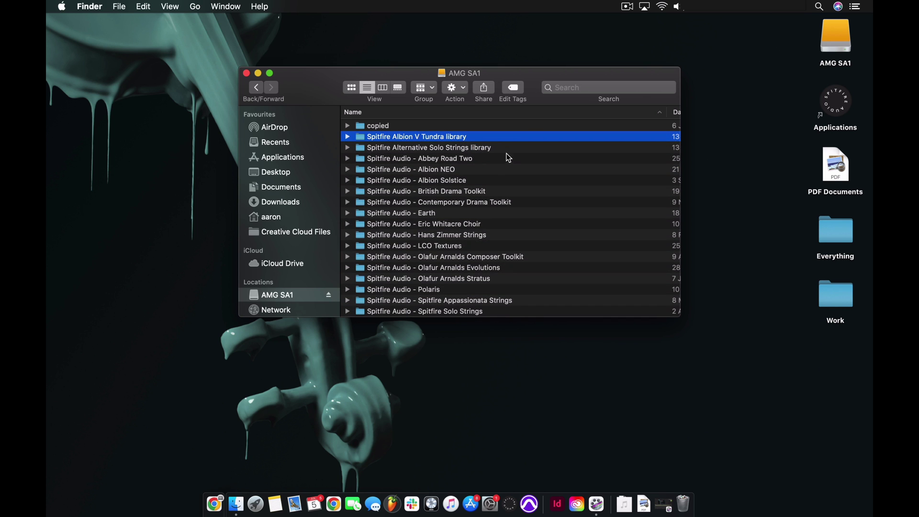
From the Computer view, open Macintosh HD > Library > Preferences.
click(195, 10)
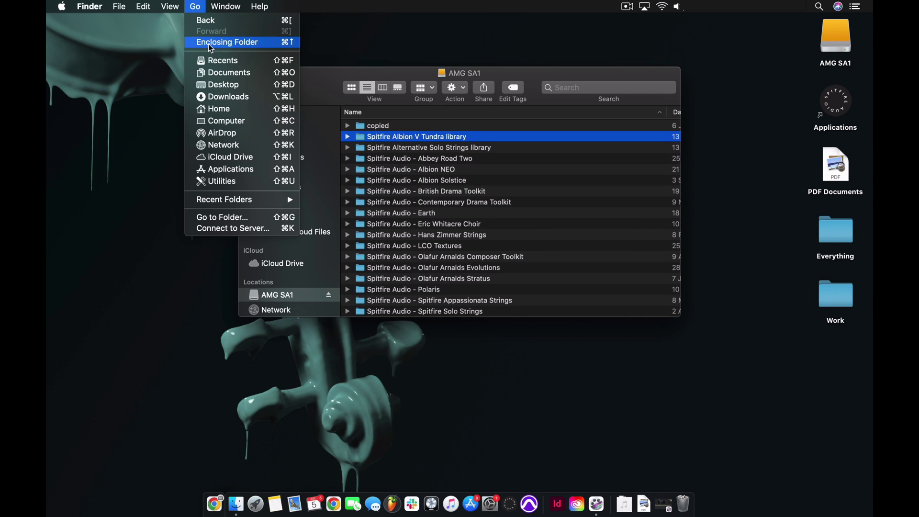
click(221, 121)
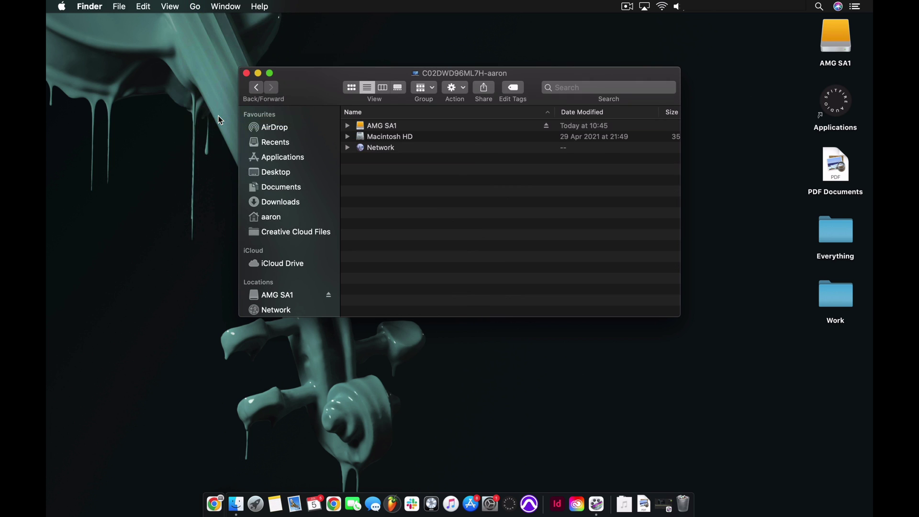
double_click(406, 138)
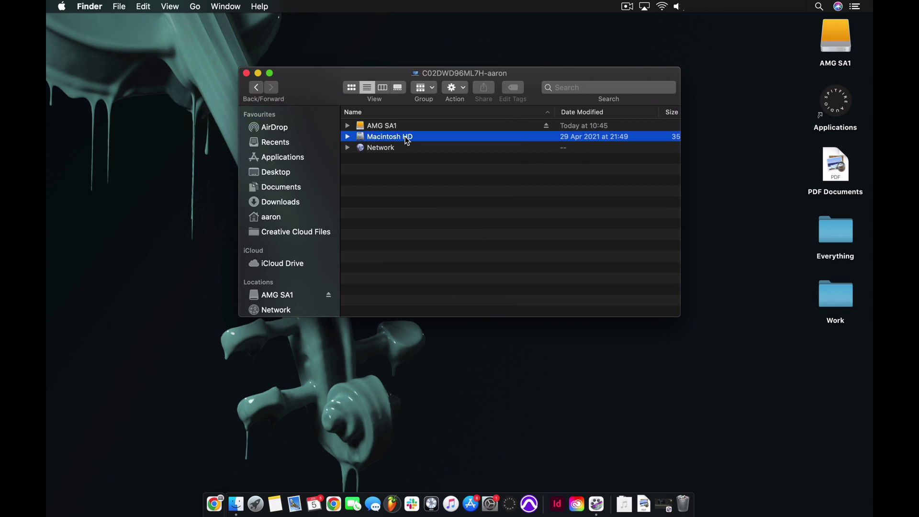
double_click(406, 138)
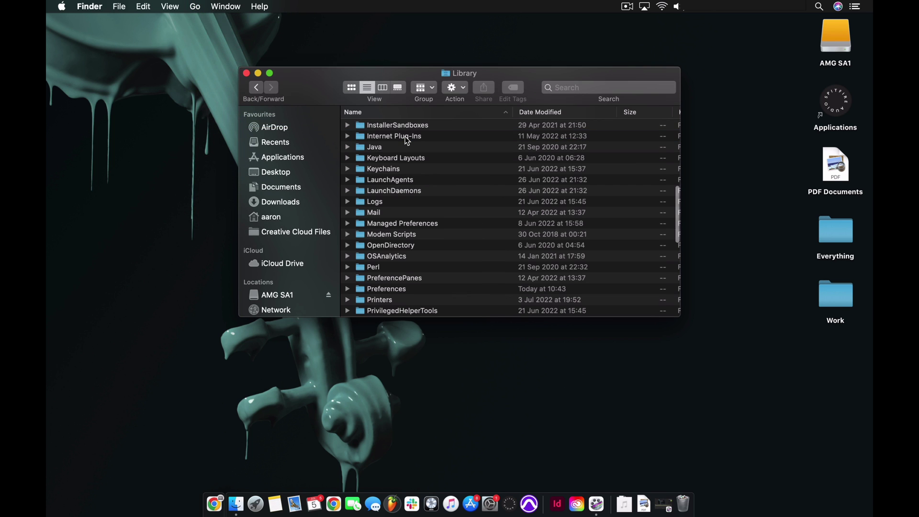
scroll(406, 140, down, 2)
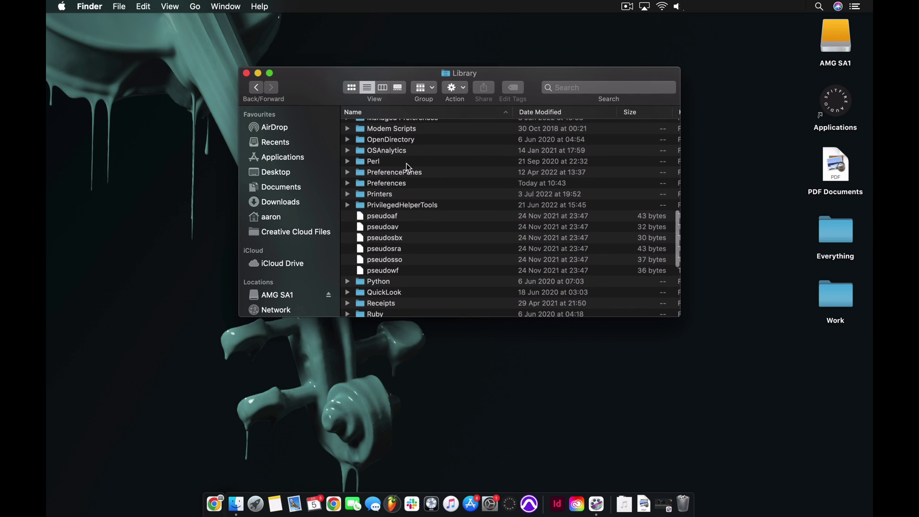
double_click(386, 183)
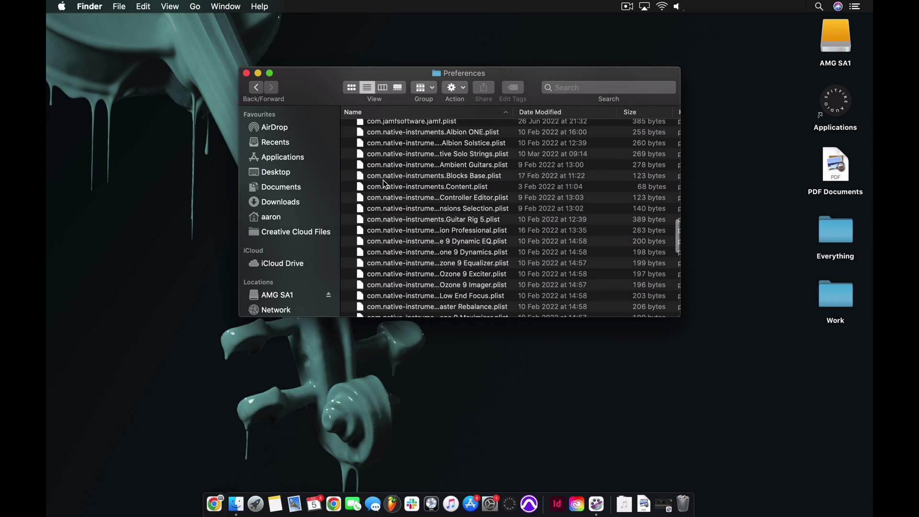
Move "com.native-instruments.Albion ONE.plist" from the Preferences folder to the Bin.
scroll(386, 183, up, 3)
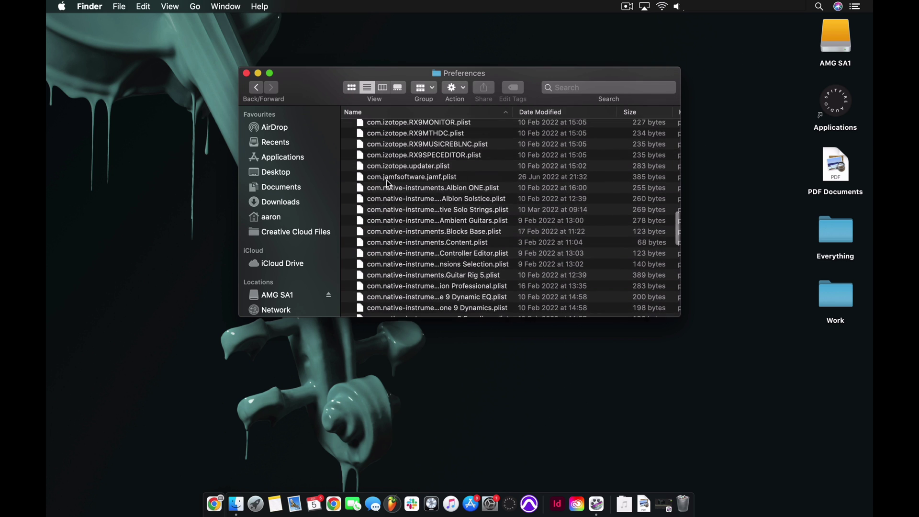
click(389, 193)
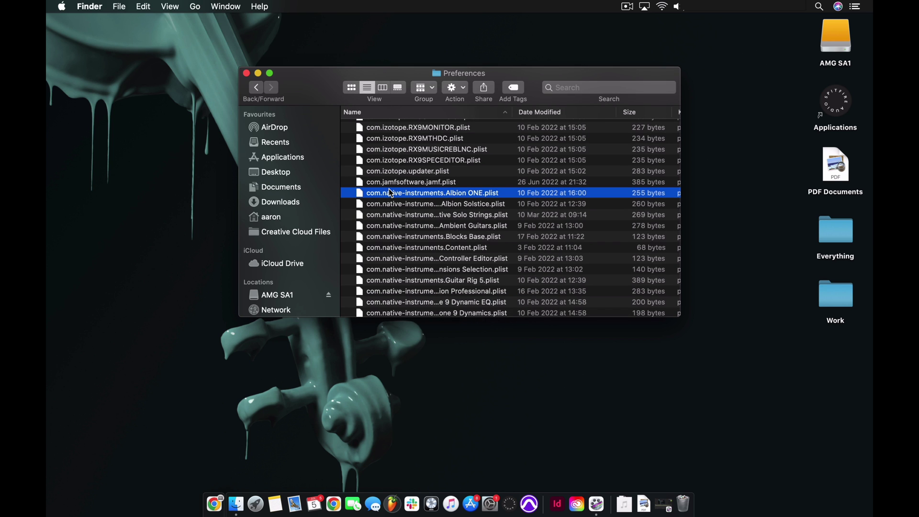
scroll(390, 193, up, 1)
right_click(390, 201)
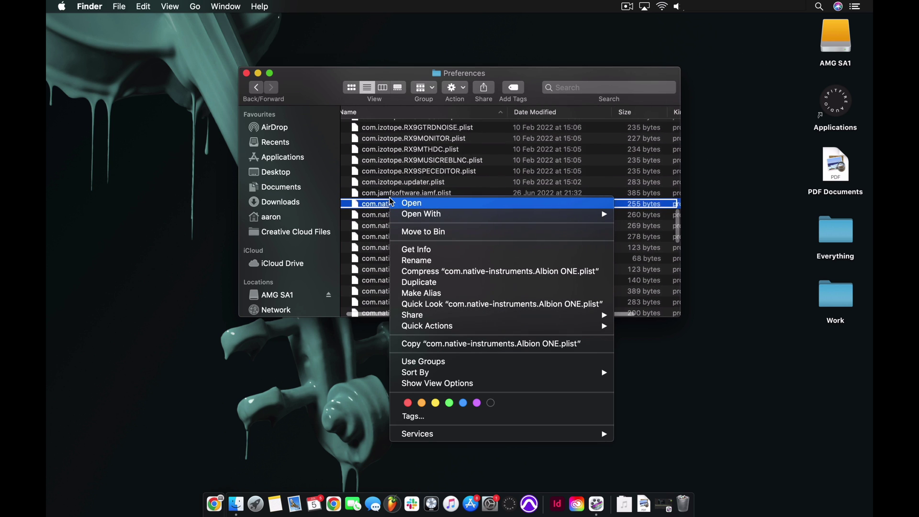
click(419, 232)
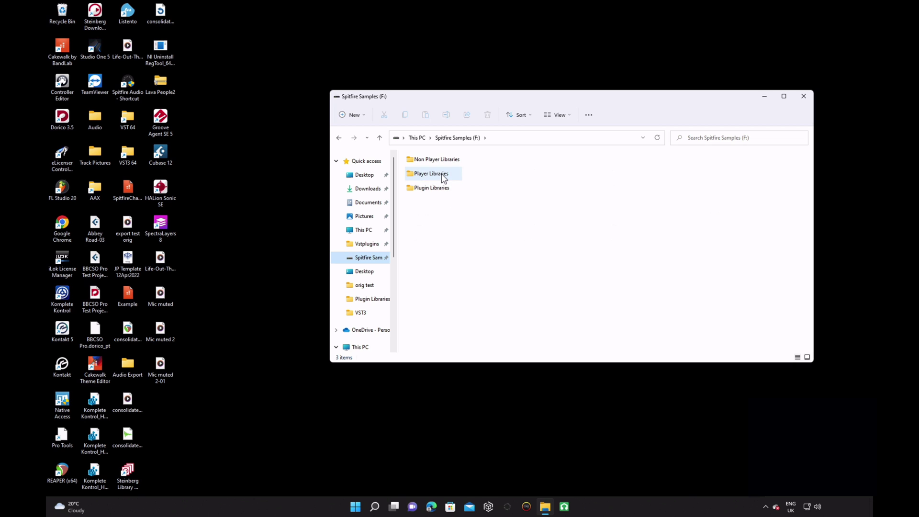
On Windows, delete the "Spitfire Albion ONE library" folder from Player Libraries on the Spitfire Samples (F:) drive.
double_click(444, 178)
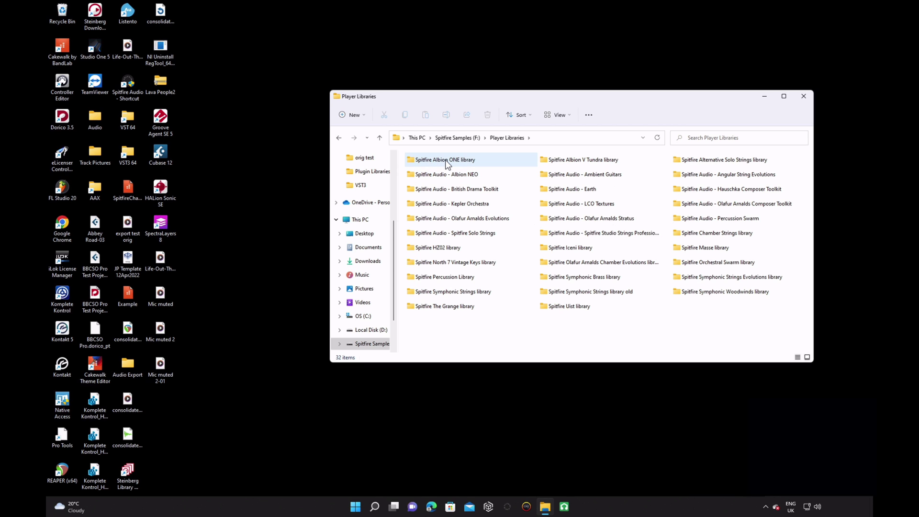
click(448, 165)
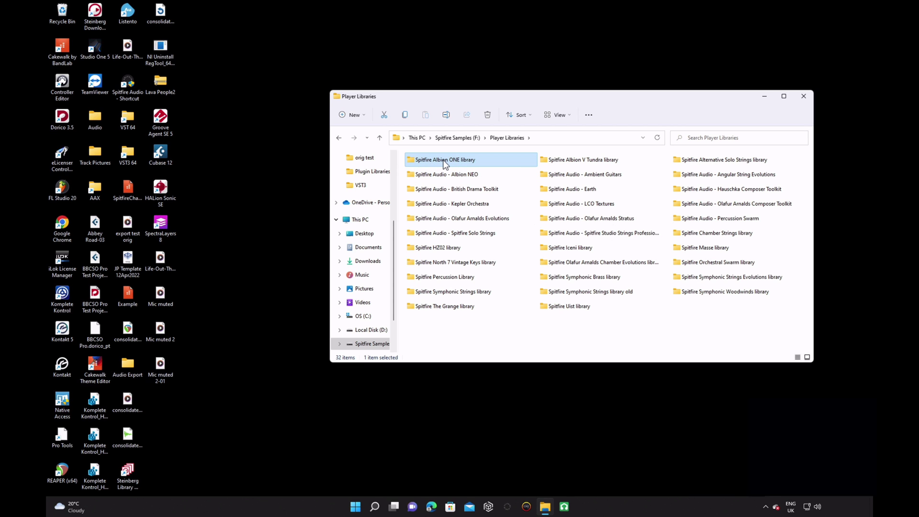
right_click(445, 164)
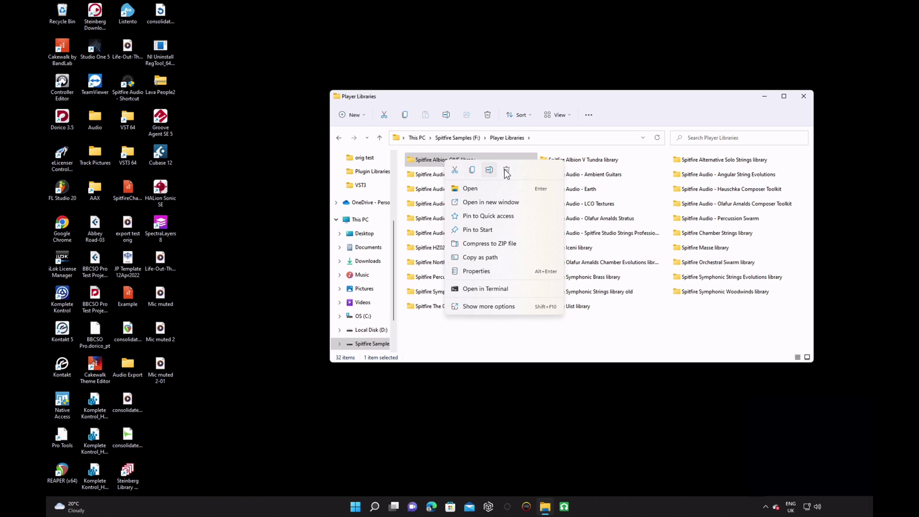
Search Windows for "reg", launch Registry Editor and allow it to make changes to the device.
click(379, 507)
text(re)
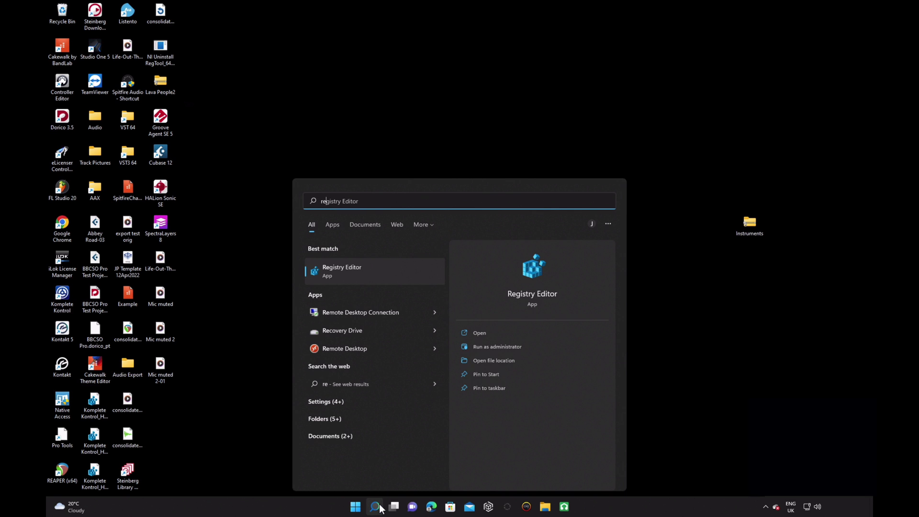
text(g)
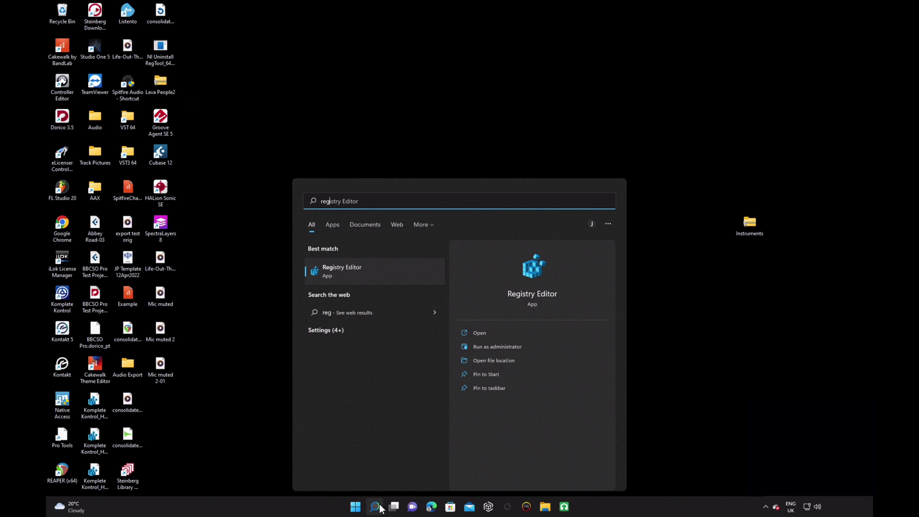
click(383, 276)
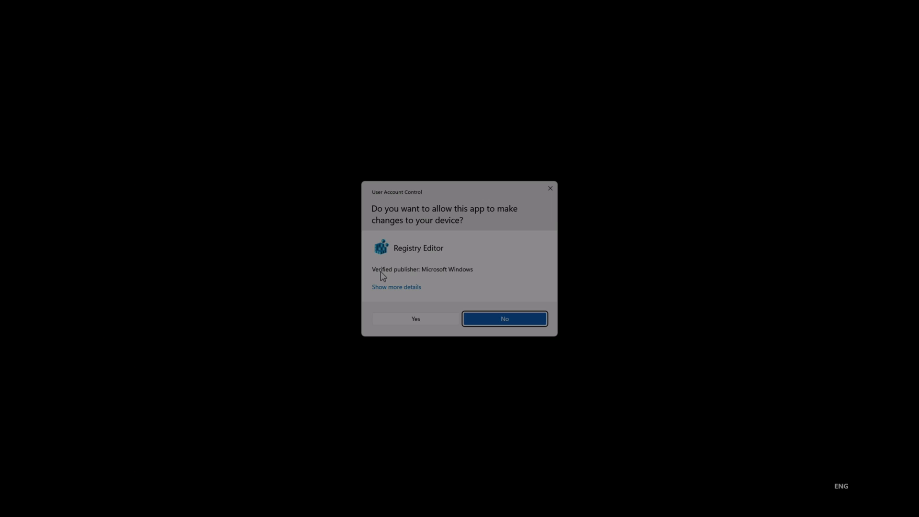
click(390, 320)
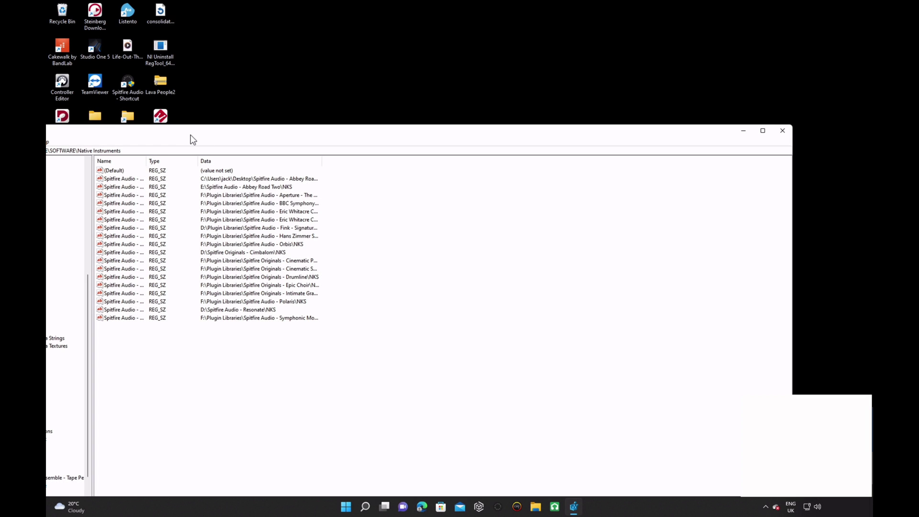
Bring the Registry Editor's key tree into view and delete the Albion ONE key under HKEY_LOCAL_MACHINE\SOFTWARE\Native Instruments.
drag(191, 139, 316, 88)
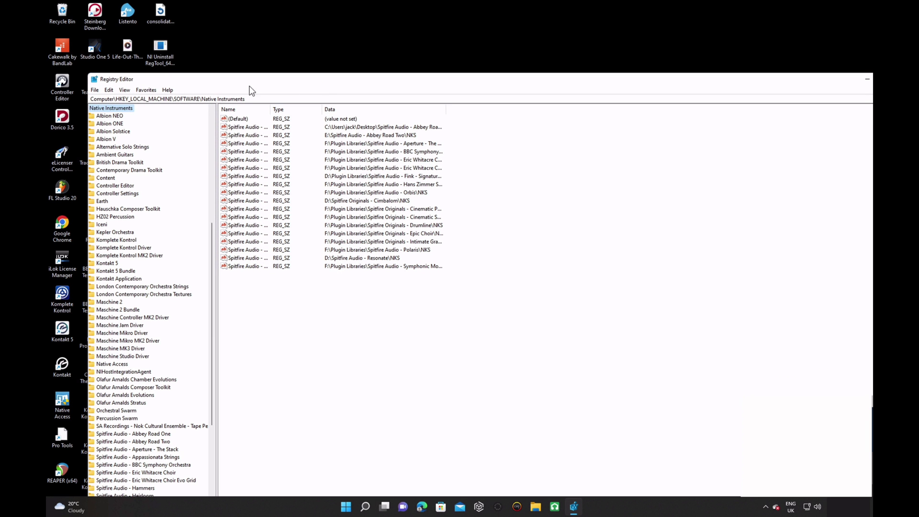
click(114, 123)
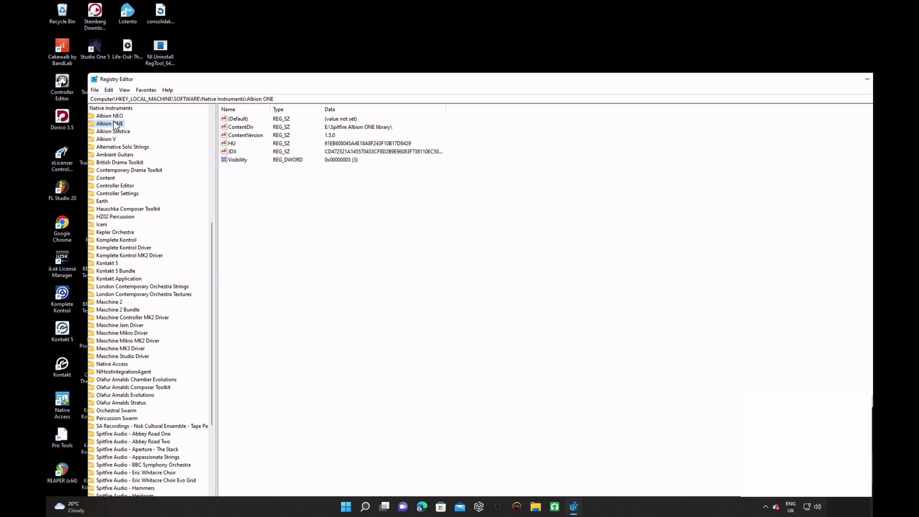
right_click(115, 125)
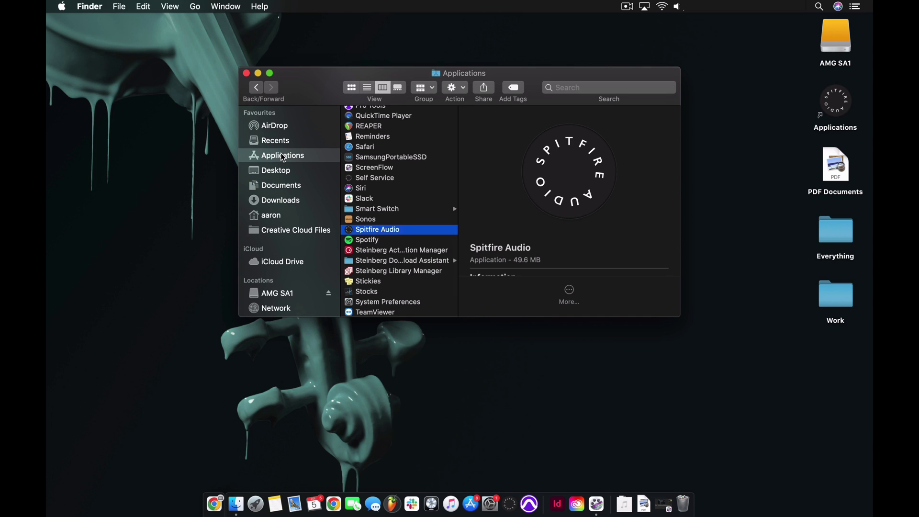
On the Mac, move the Spitfire Audio application from the Applications folder to the Bin.
right_click(392, 233)
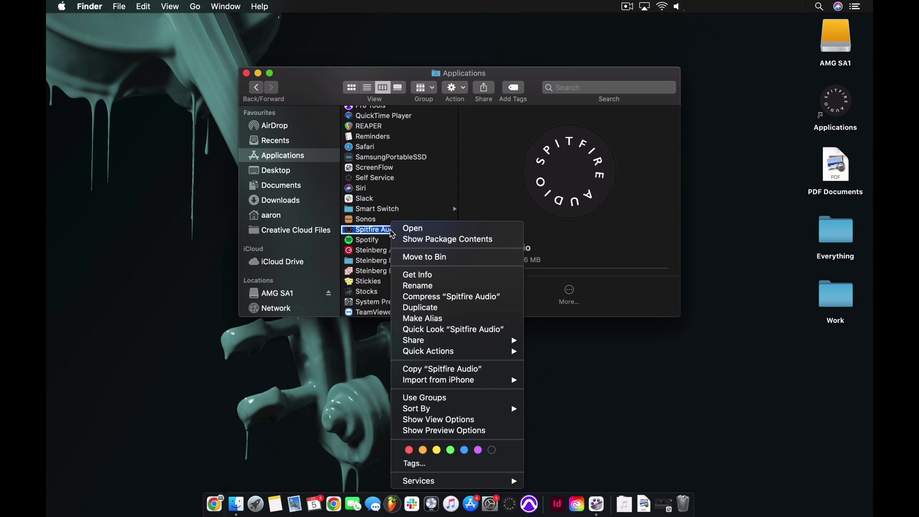
click(408, 257)
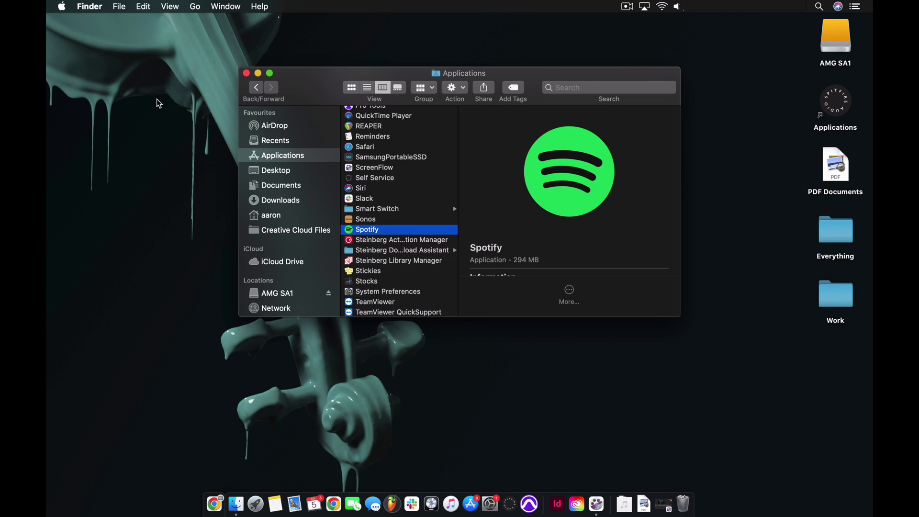
Go to Macintosh HD > Users > the user's home folder > Music > Spitfire Audio and move its Settings folder to the Bin.
click(203, 6)
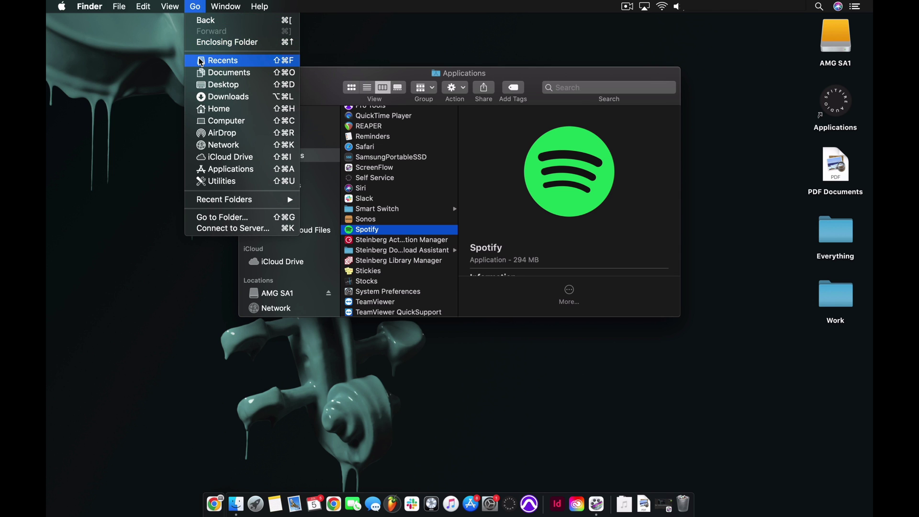
click(215, 120)
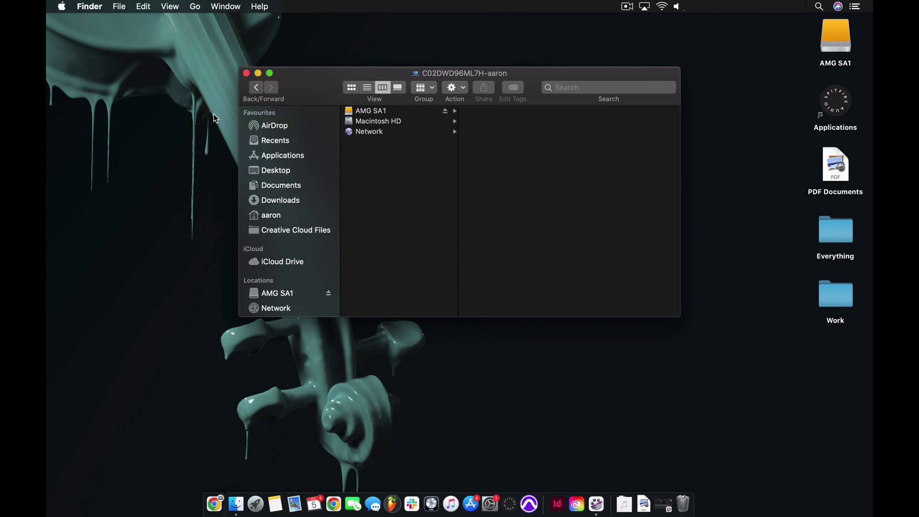
click(385, 122)
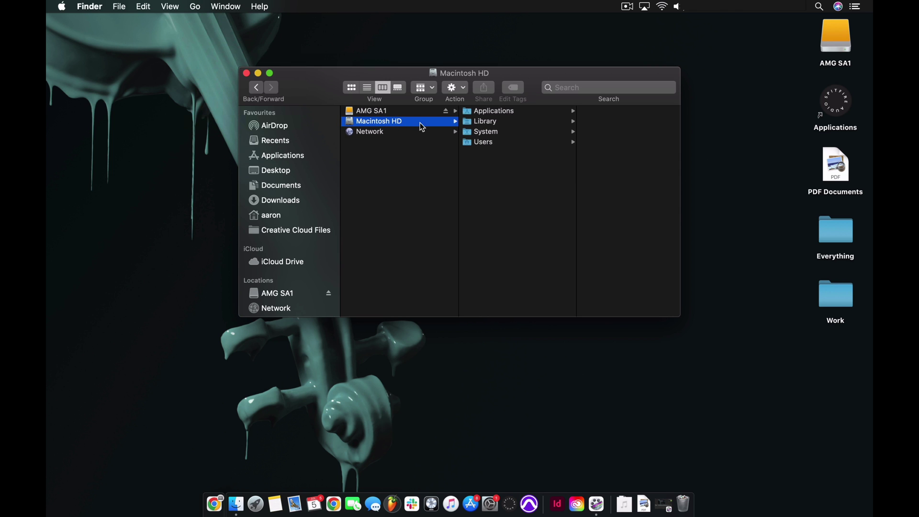
click(473, 141)
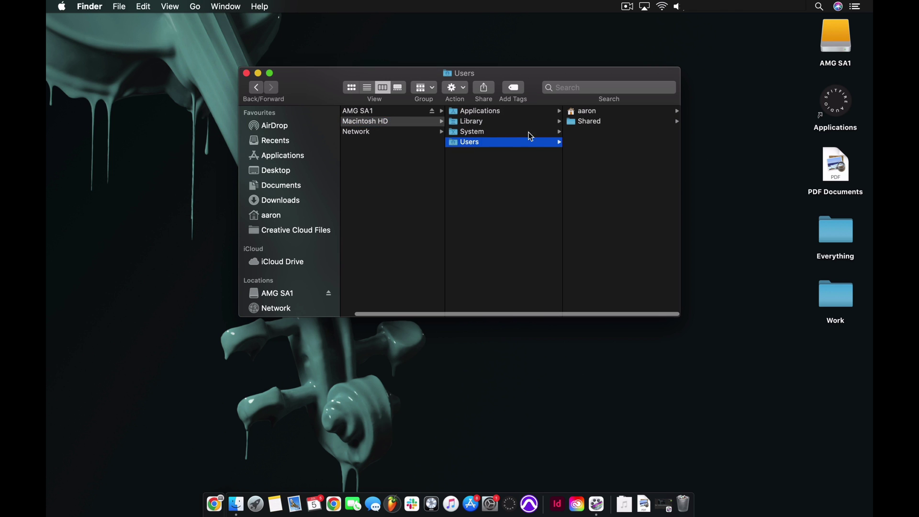
click(593, 110)
click(592, 173)
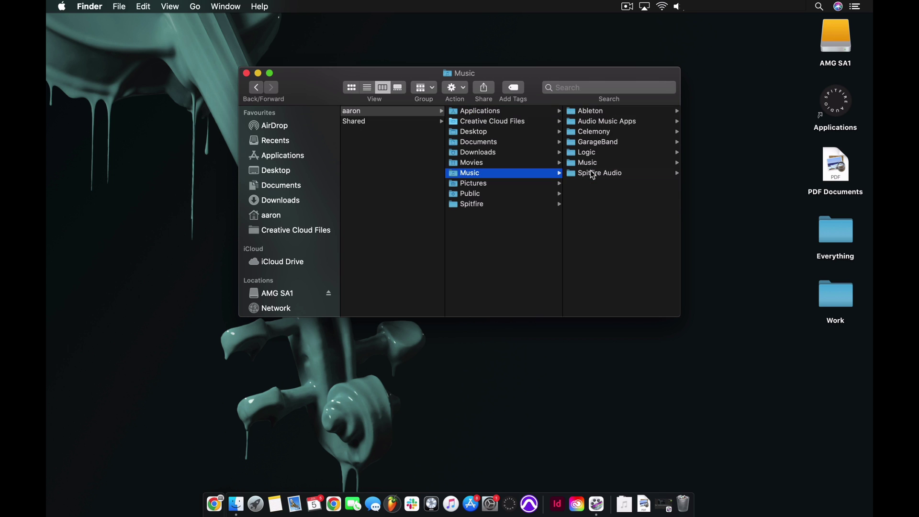
click(591, 173)
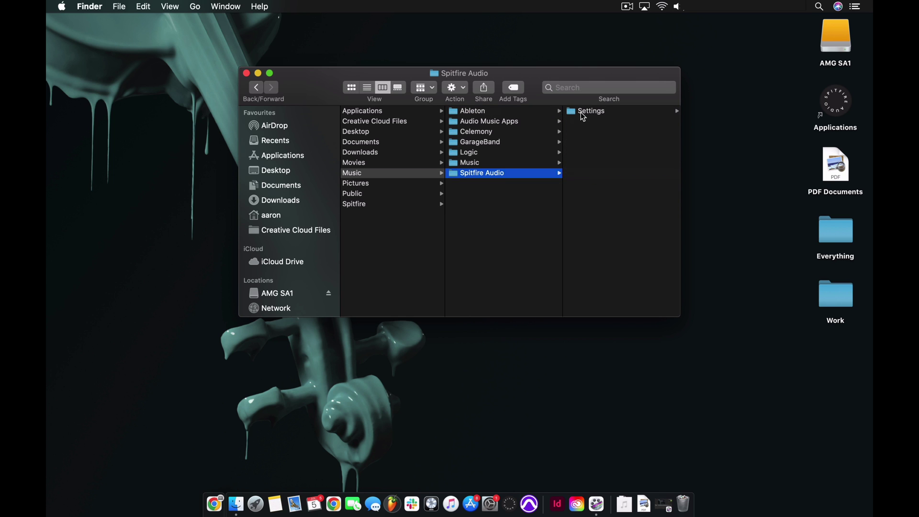
click(582, 114)
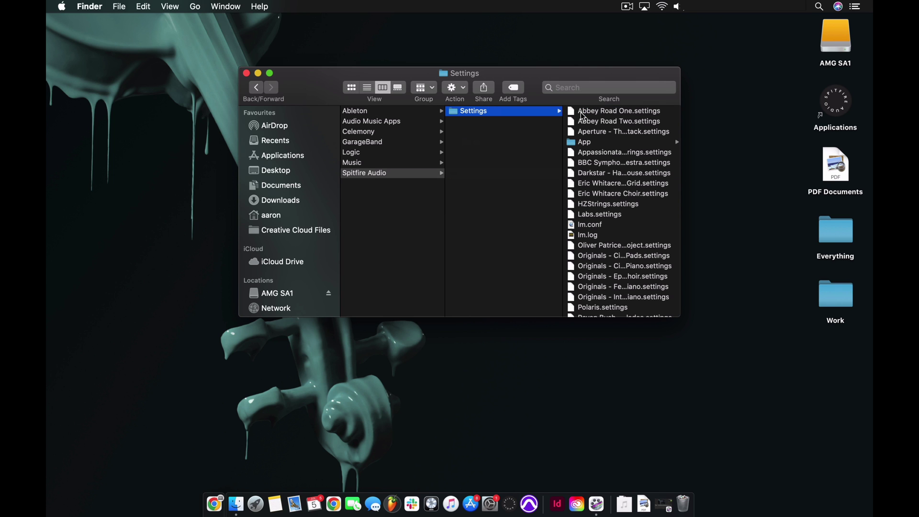
right_click(517, 111)
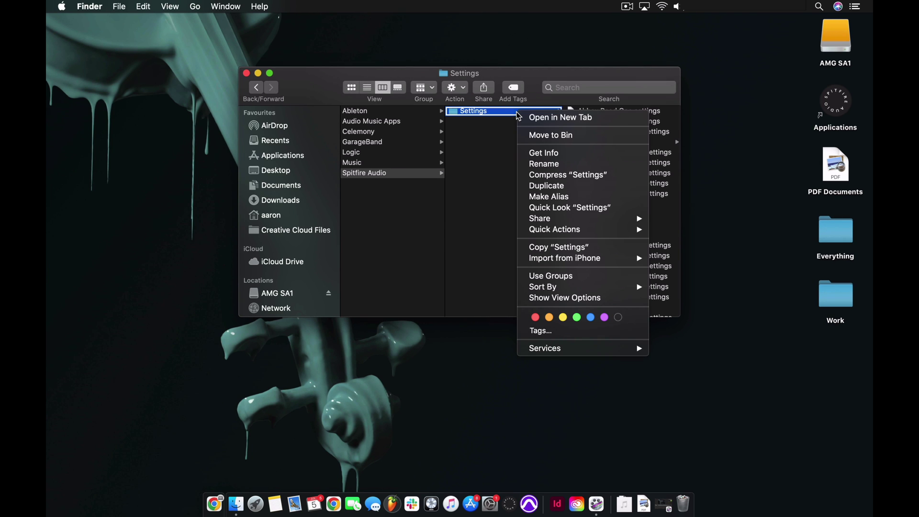
click(538, 136)
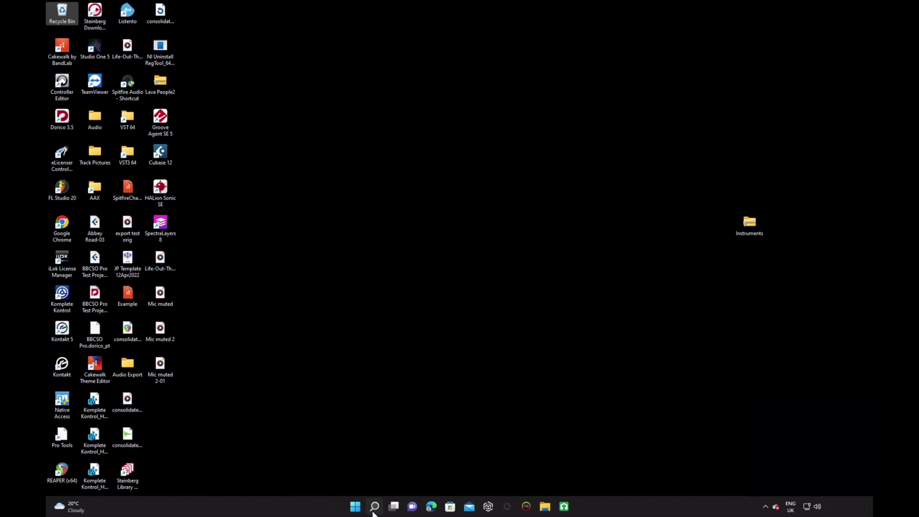
On Windows, search for "cont", open Control Panel and bring up the list of programs to uninstall.
click(375, 506)
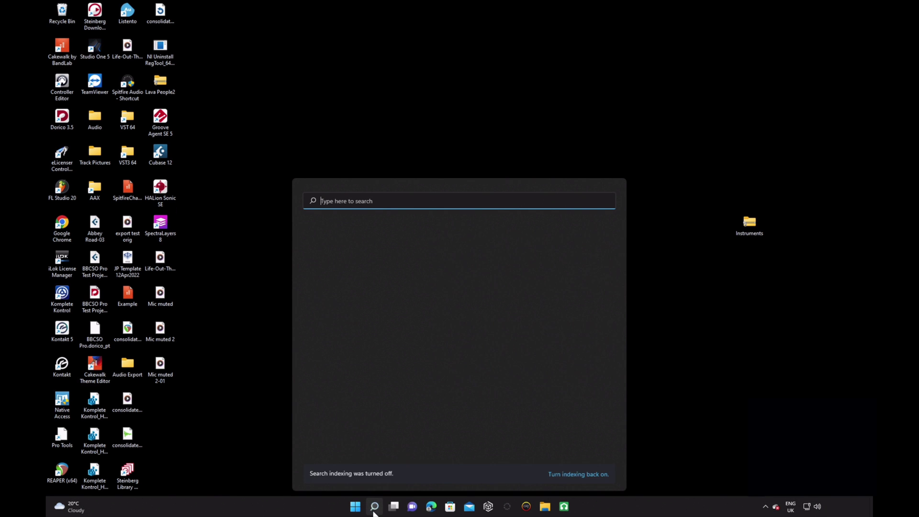
text(nt)
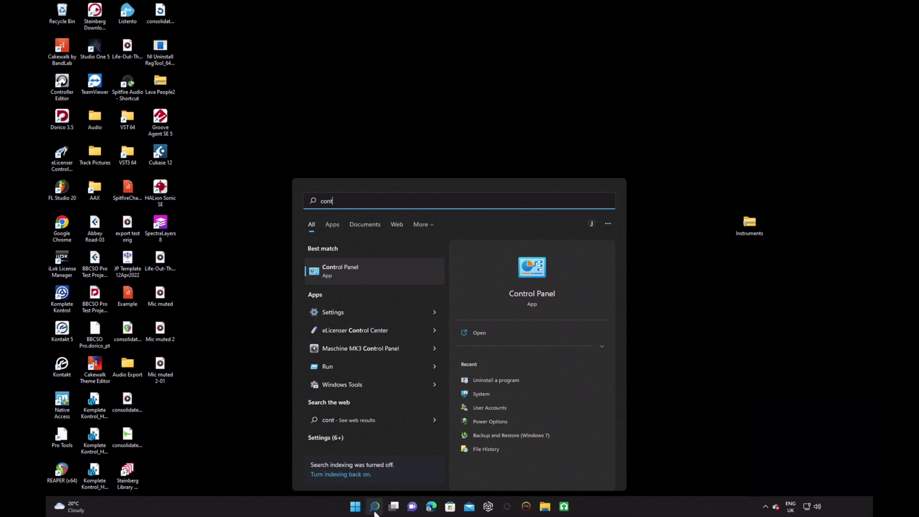
click(347, 277)
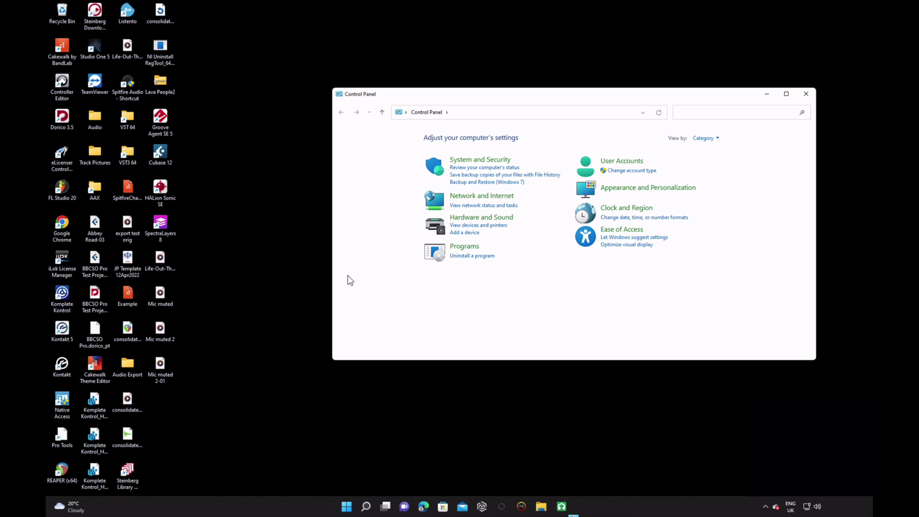
click(462, 257)
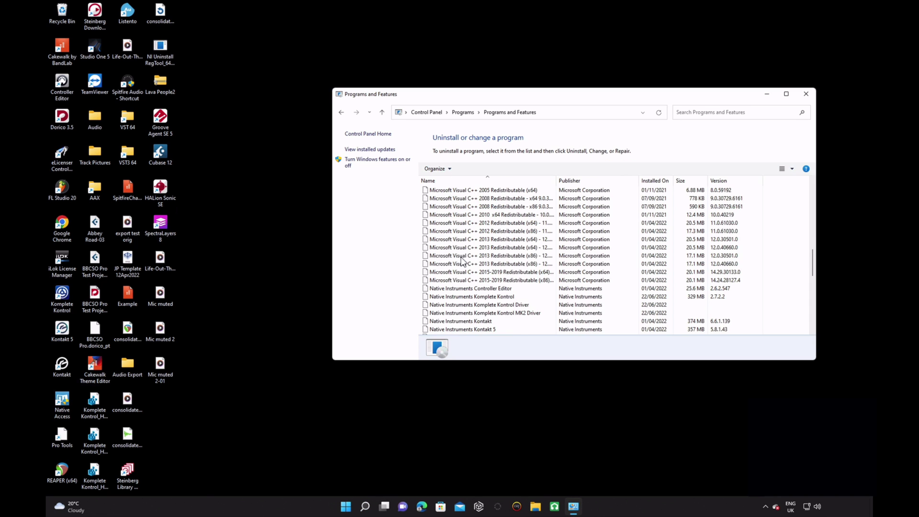
Search the installed programs for "Spit" and select Spitfire Audio version 3.3.23 for uninstalling.
click(687, 111)
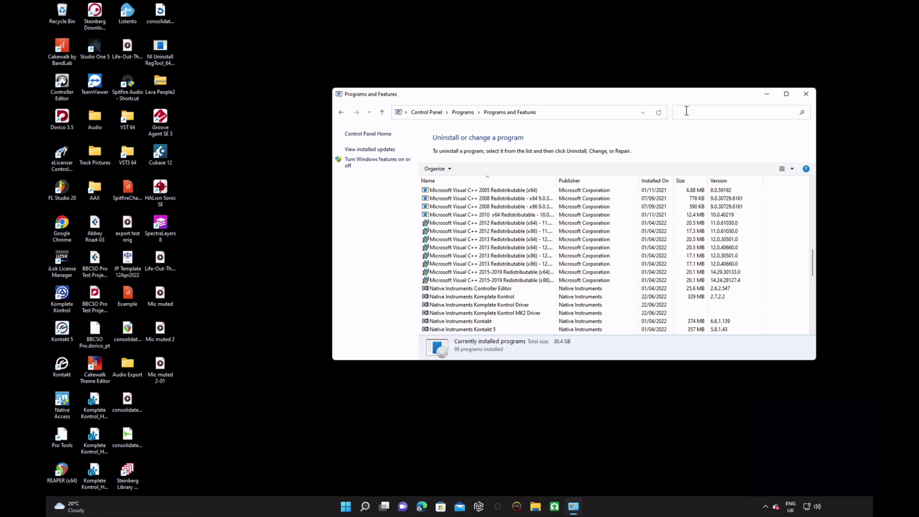
text(Spit)
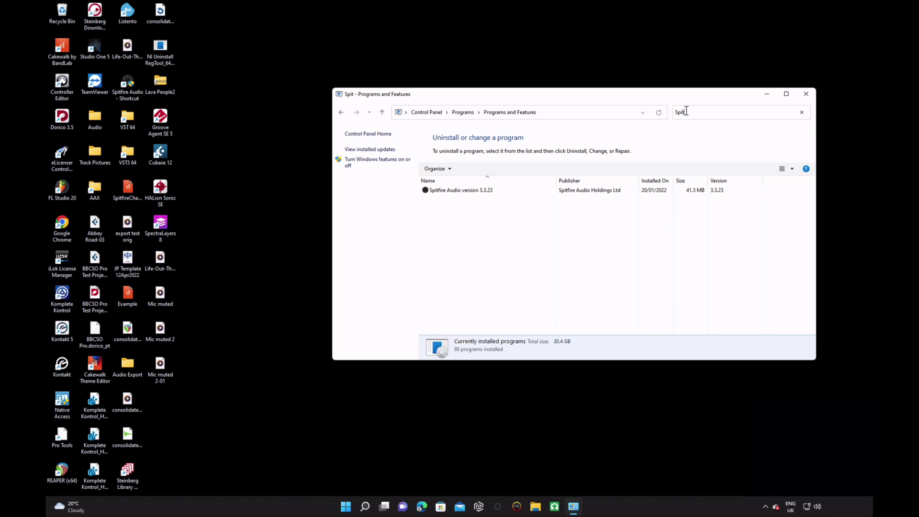
click(488, 189)
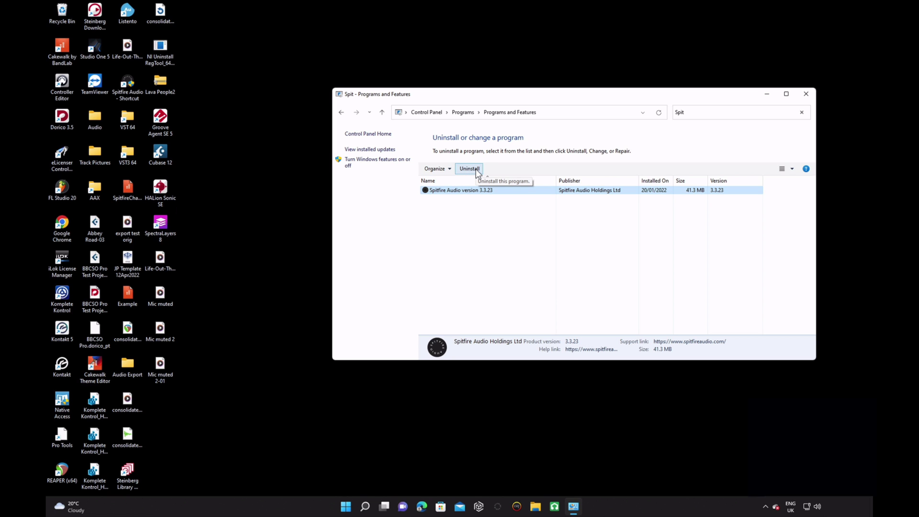
Search Windows for "%appdata%" and open the matching file folder.
click(375, 506)
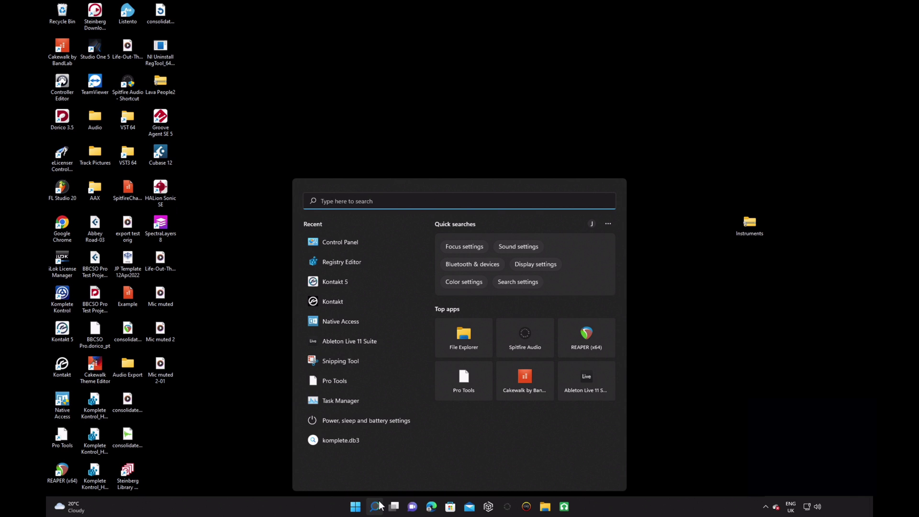
text(%a)
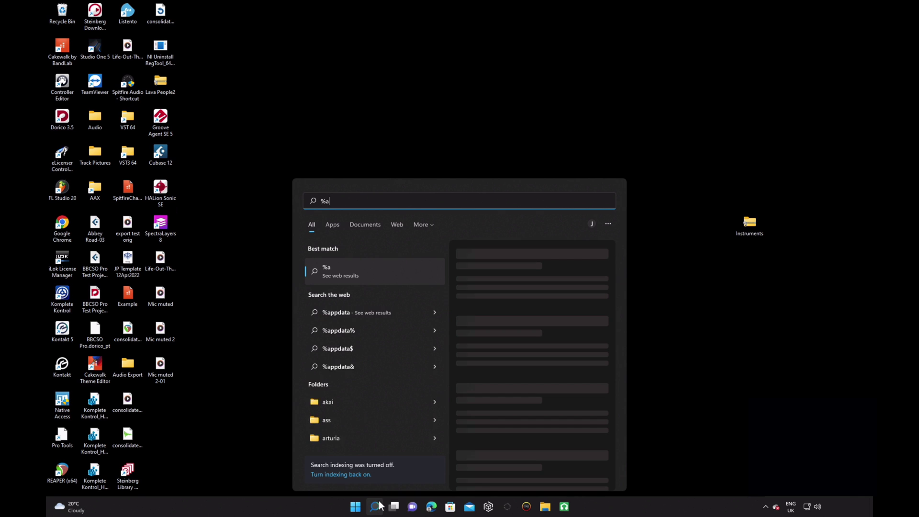
text(ppdata)
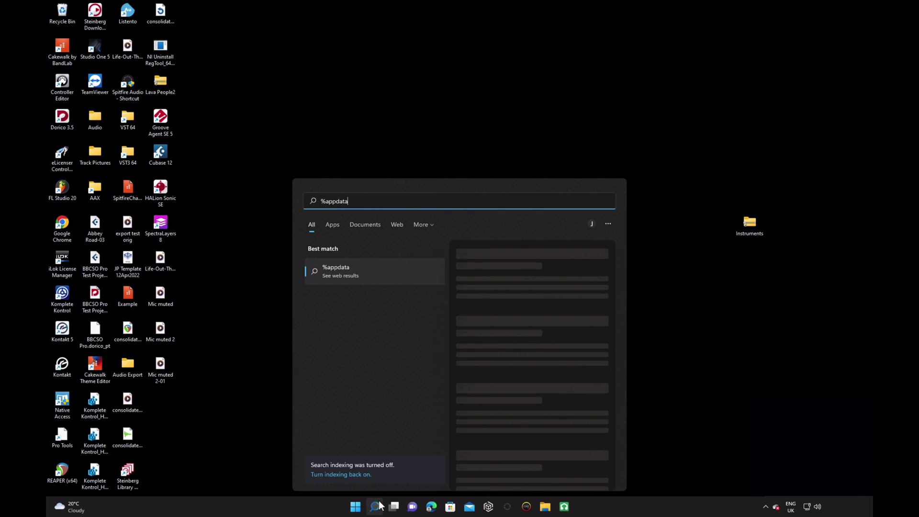
text(%)
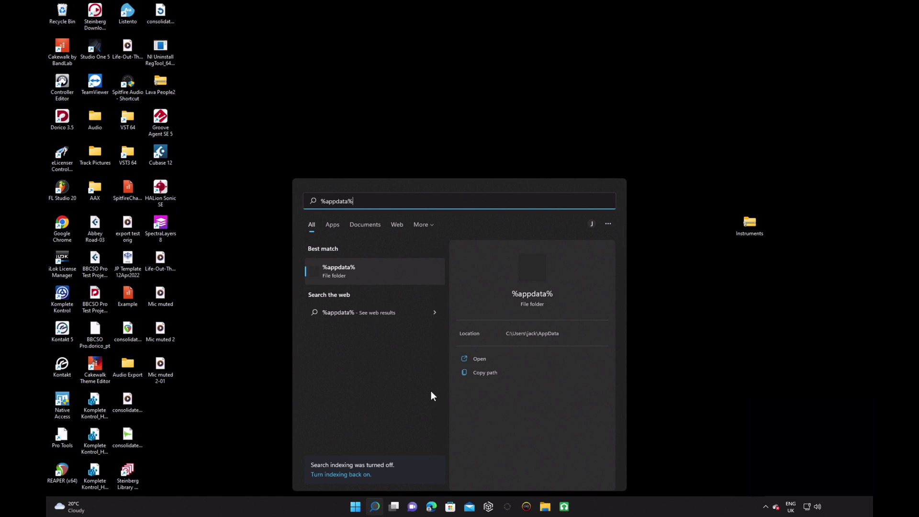
click(396, 272)
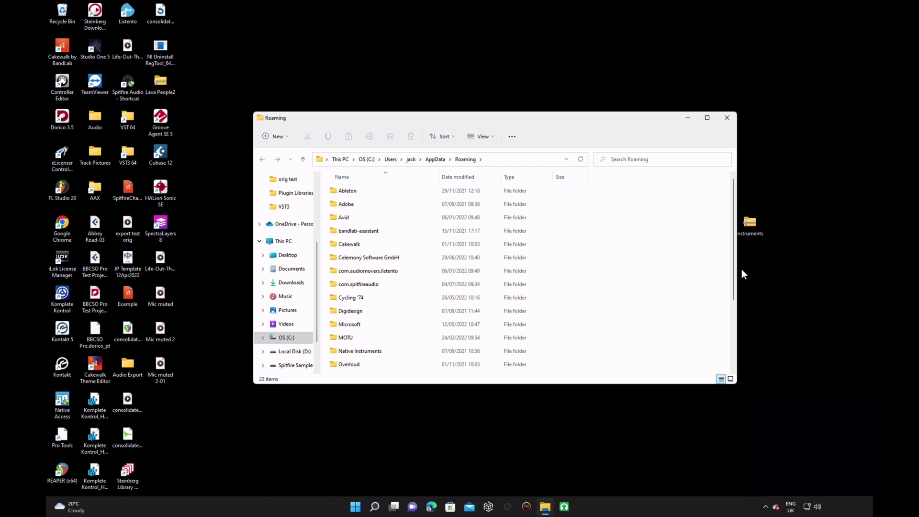
Open the Spitfire Audio folder inside AppData\Roaming and delete its Settings folder.
drag(734, 288, 734, 365)
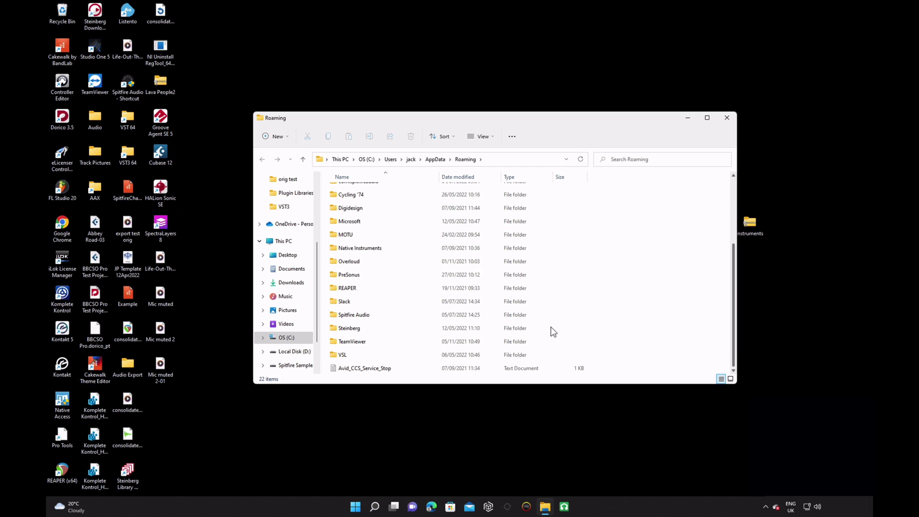
double_click(364, 314)
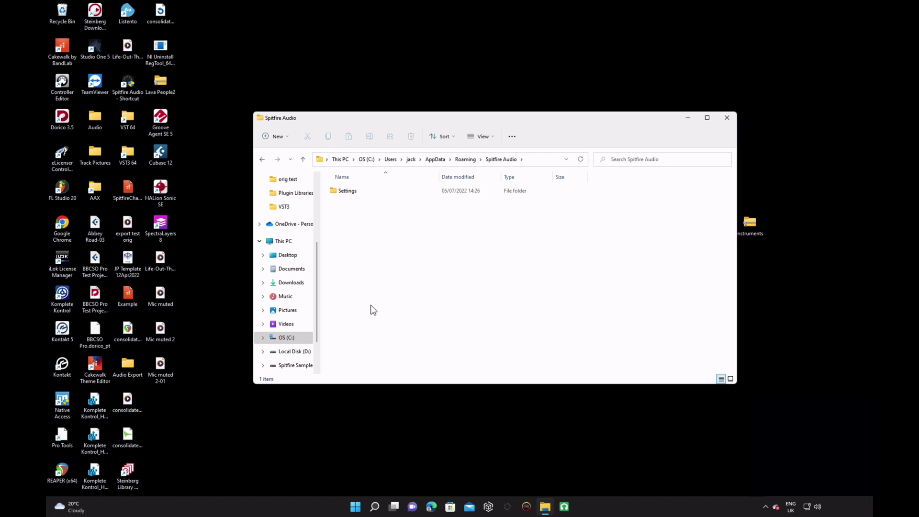
click(368, 192)
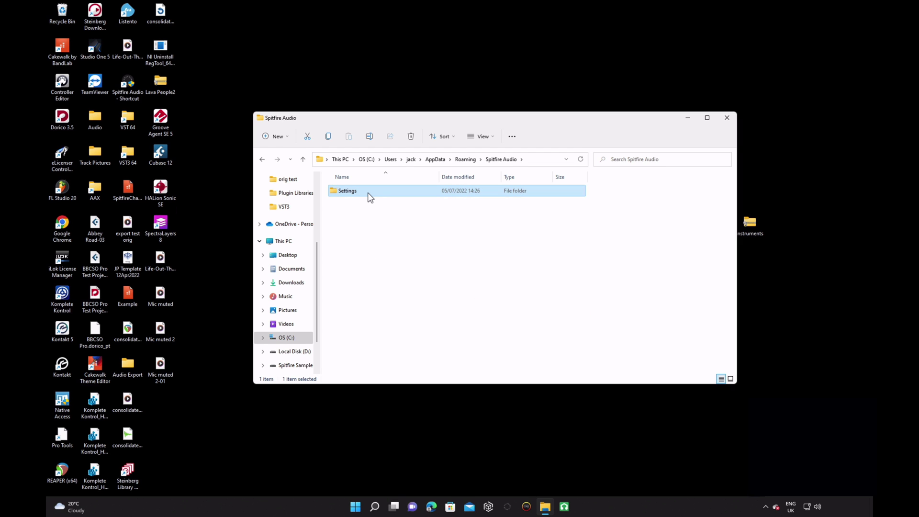
right_click(368, 192)
click(433, 204)
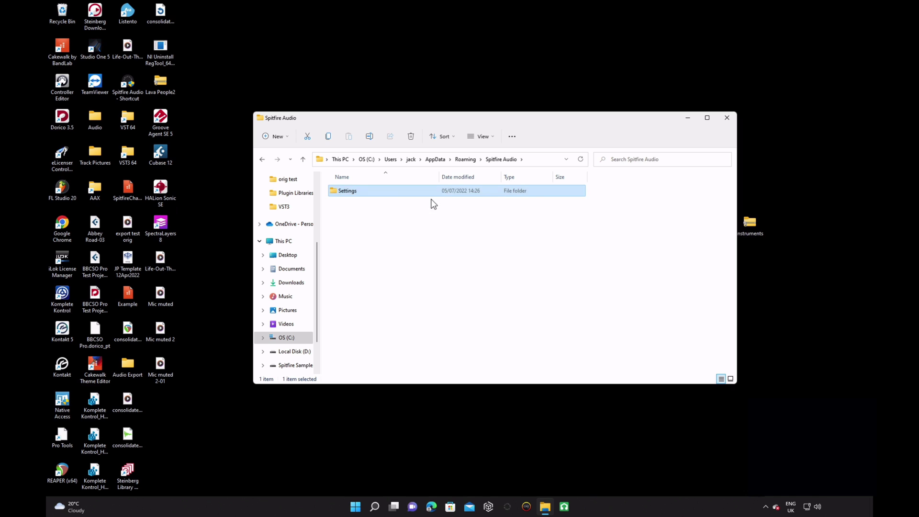